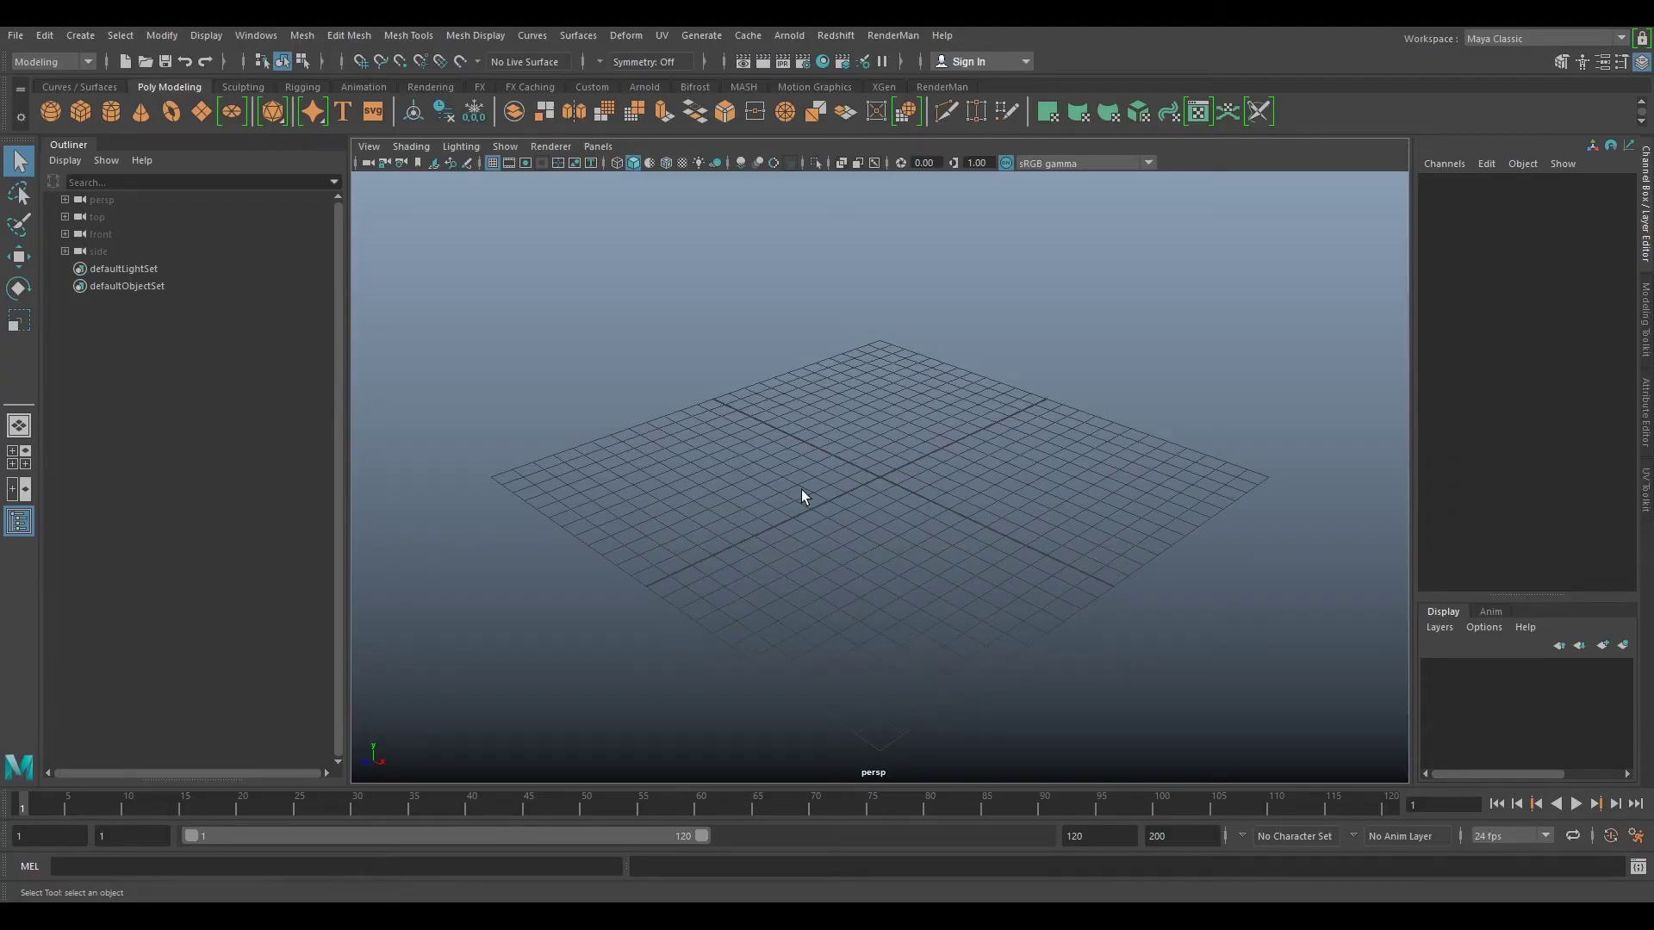
Step: Import the camera file PostApoc_BG01_V001_UHD_Cam_V001.mel from G:\VFXtutors\Matchmove\MM010\tut
click(15, 35)
click(52, 226)
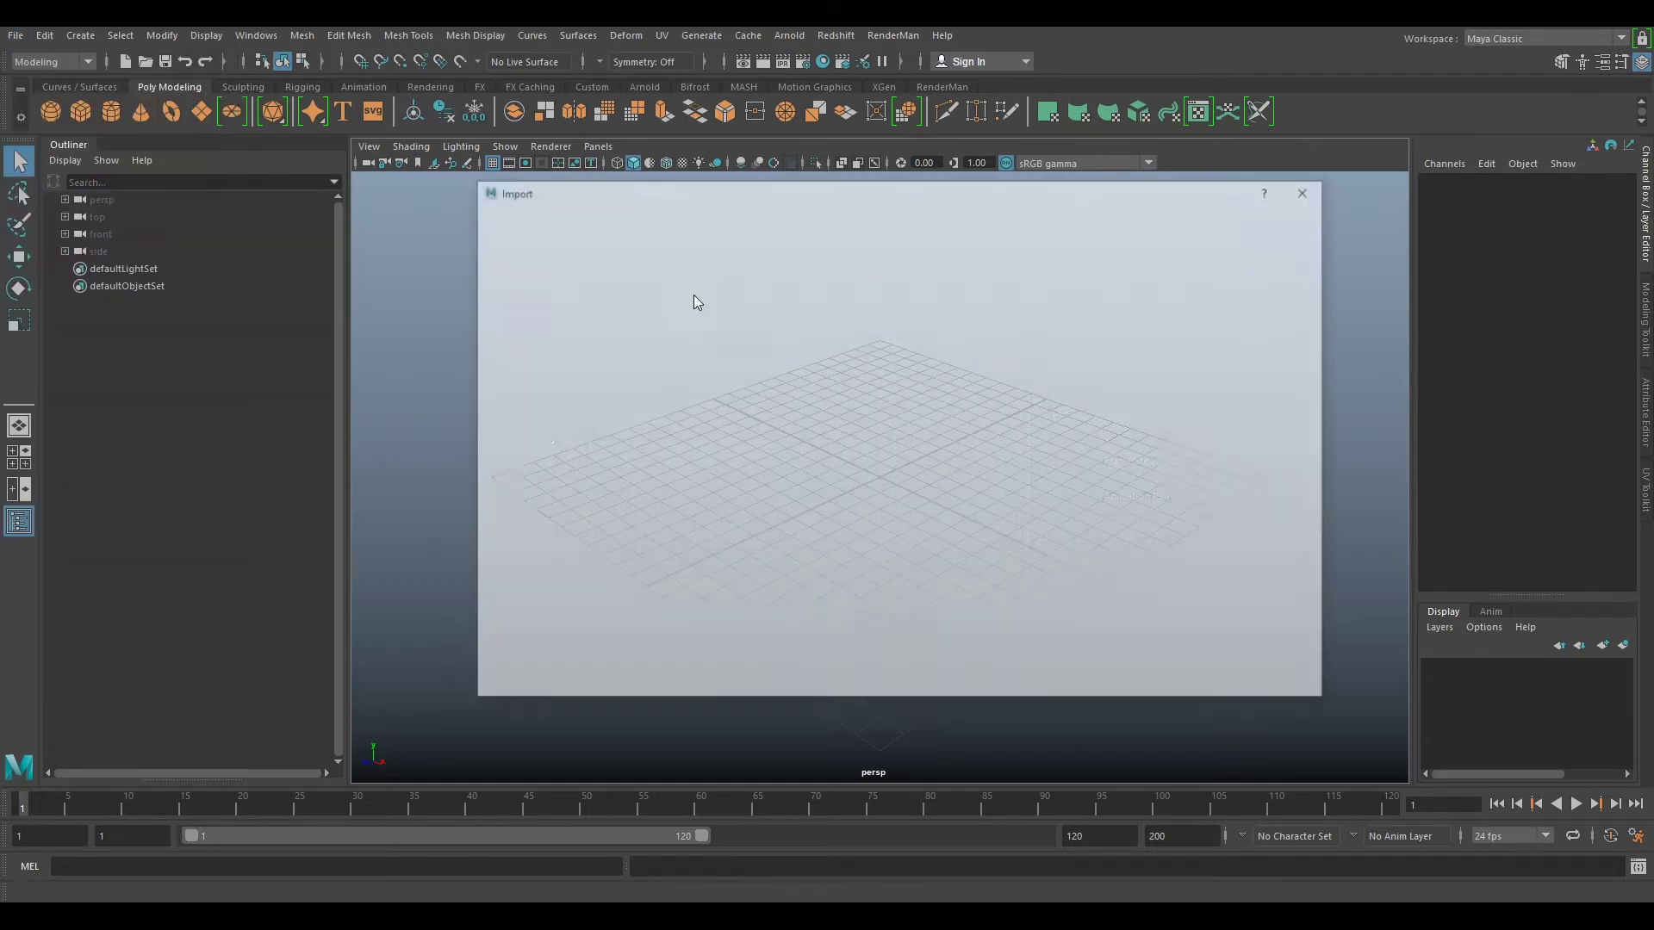
click(518, 264)
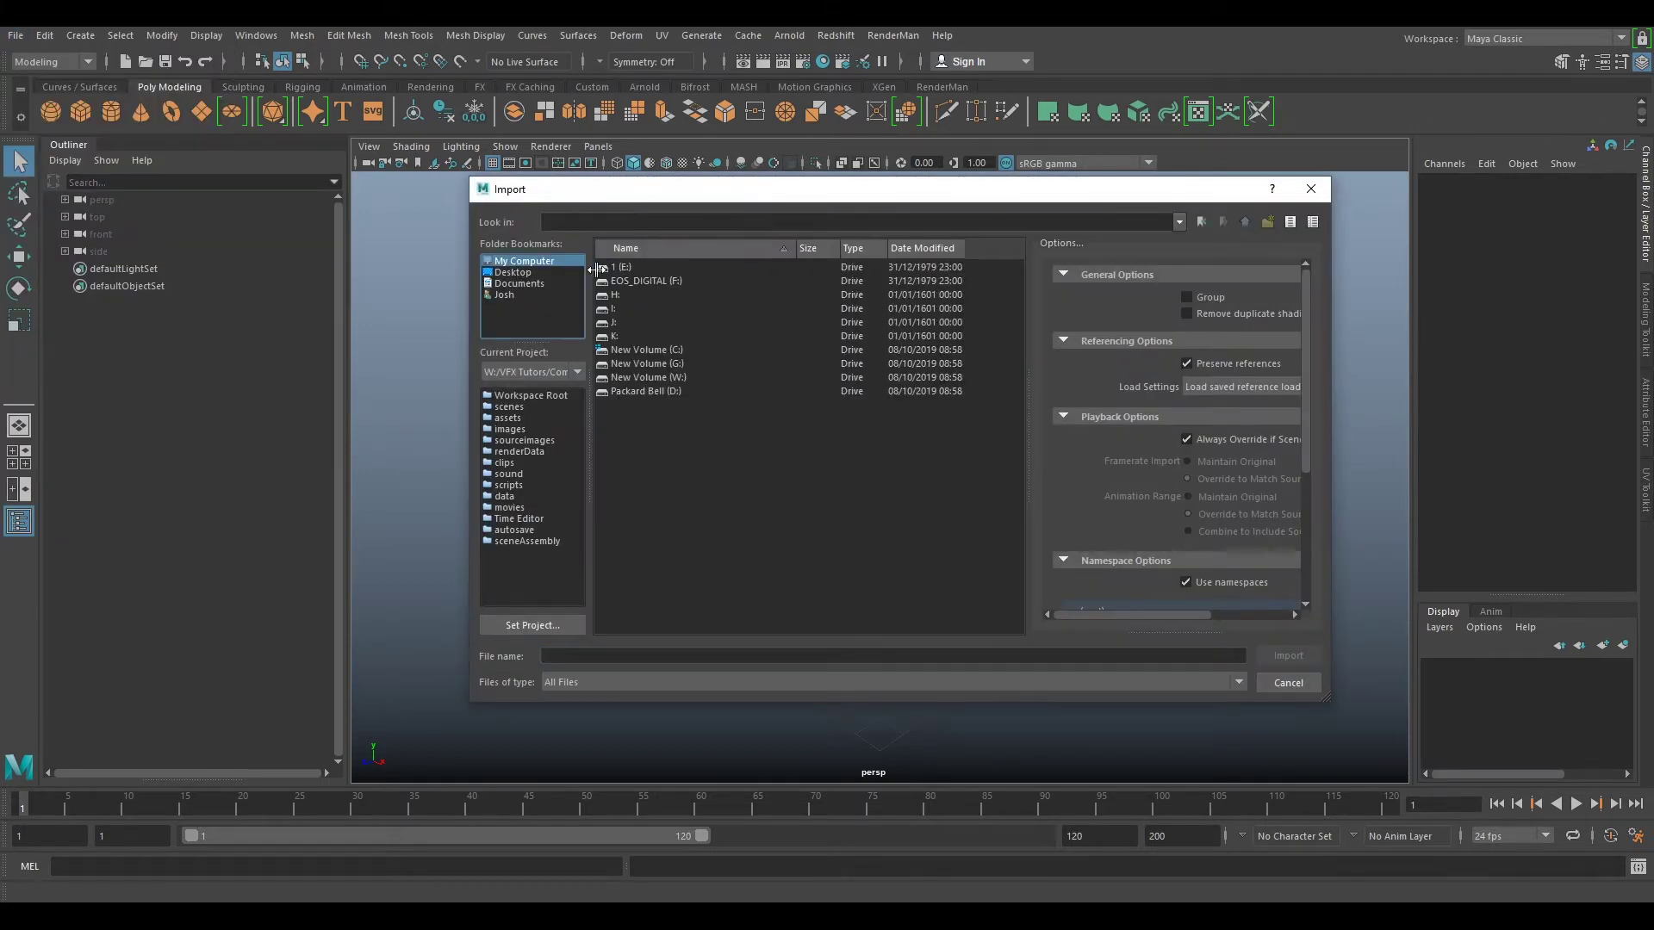
double_click(655, 362)
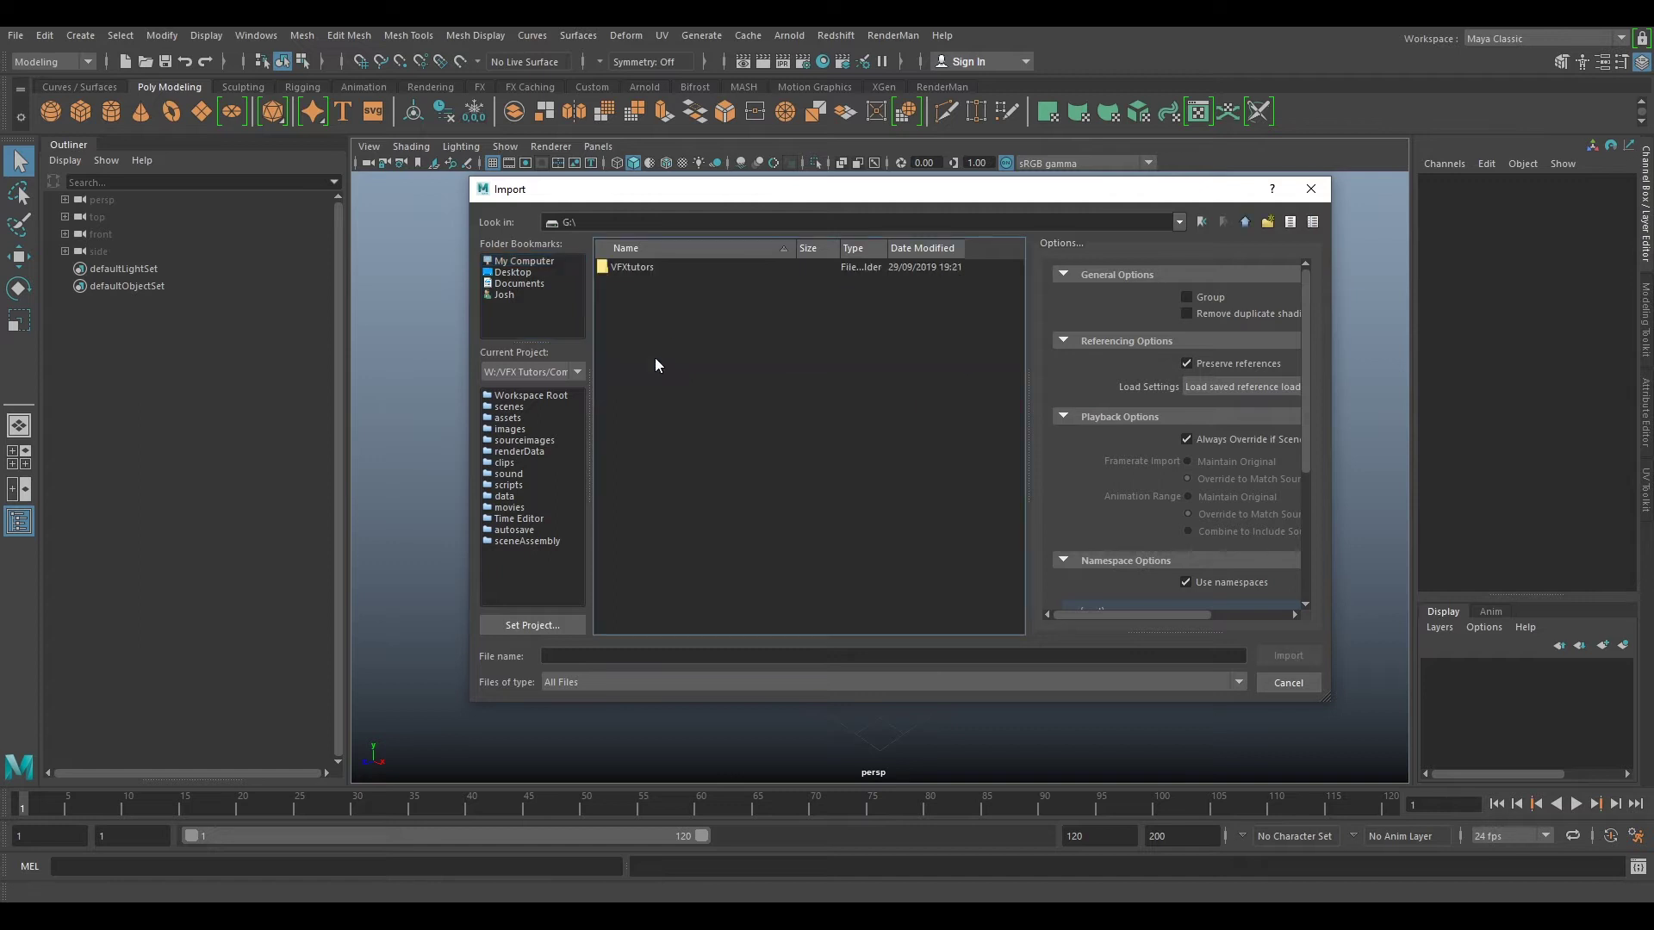
double_click(633, 269)
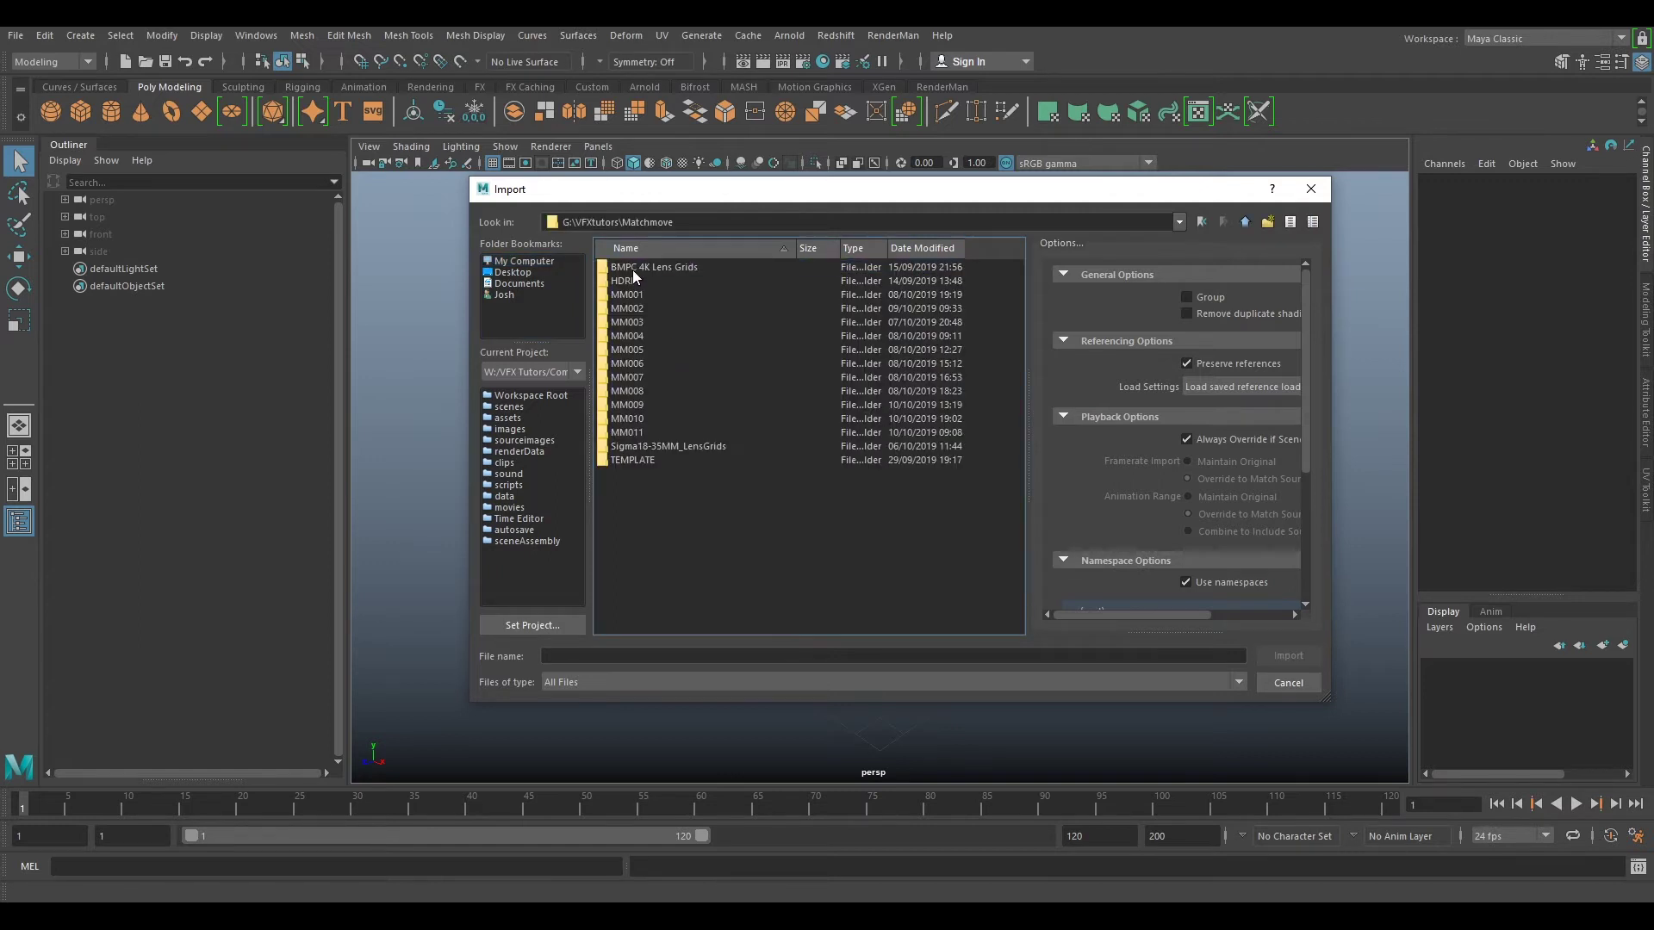
double_click(626, 423)
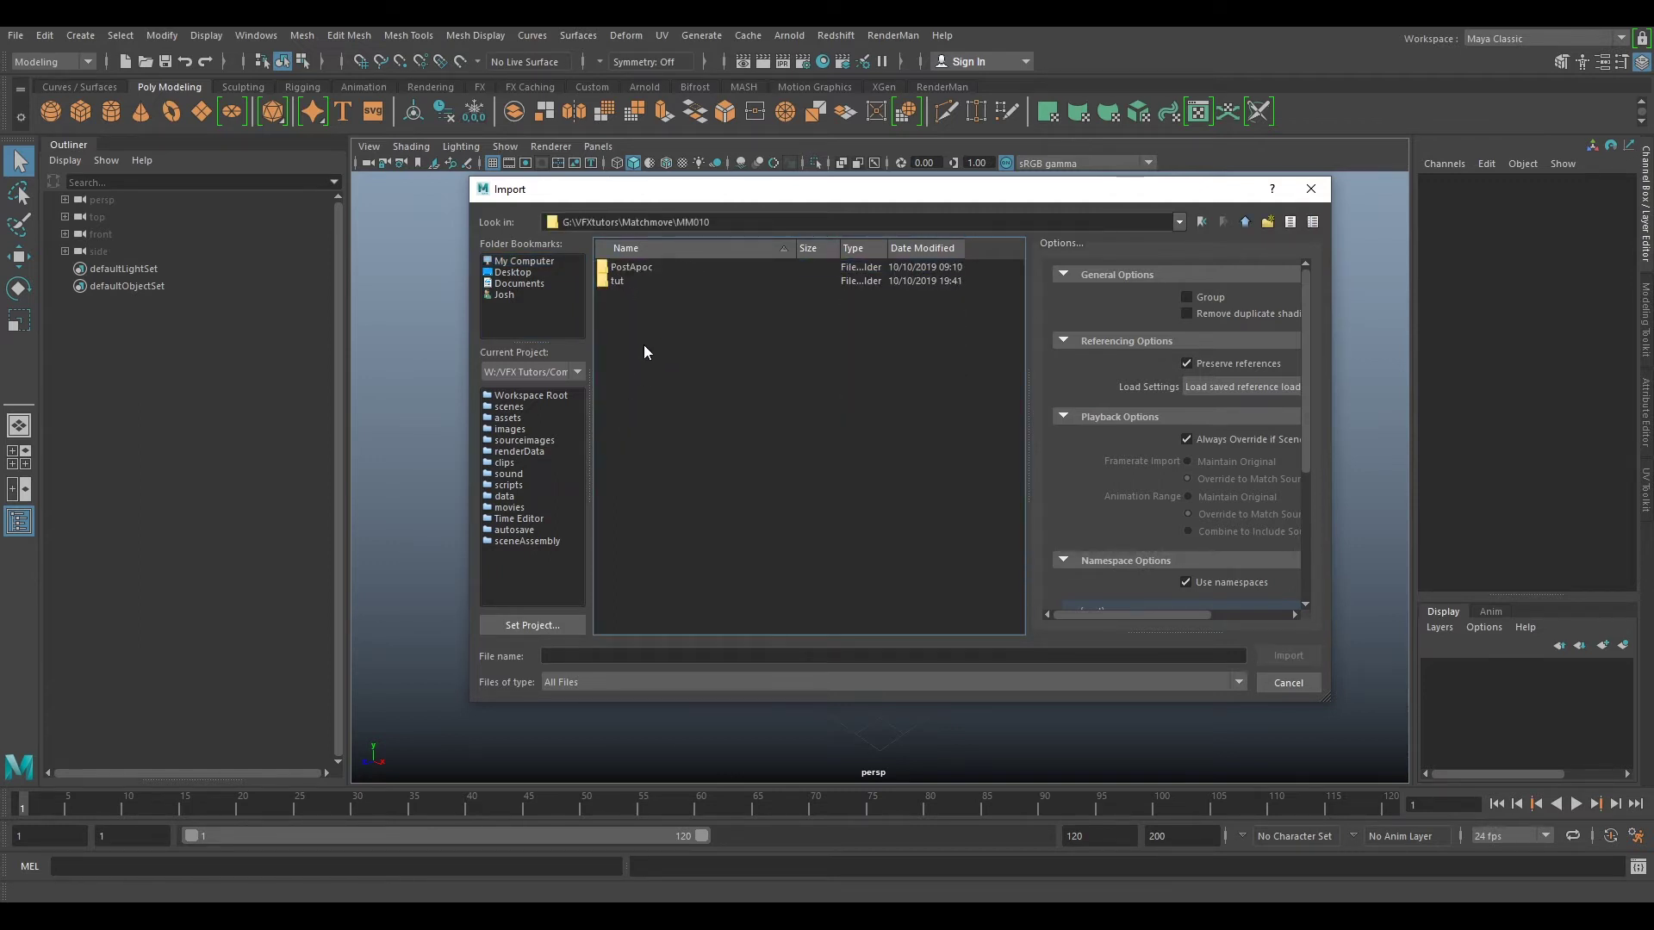
double_click(616, 282)
click(763, 296)
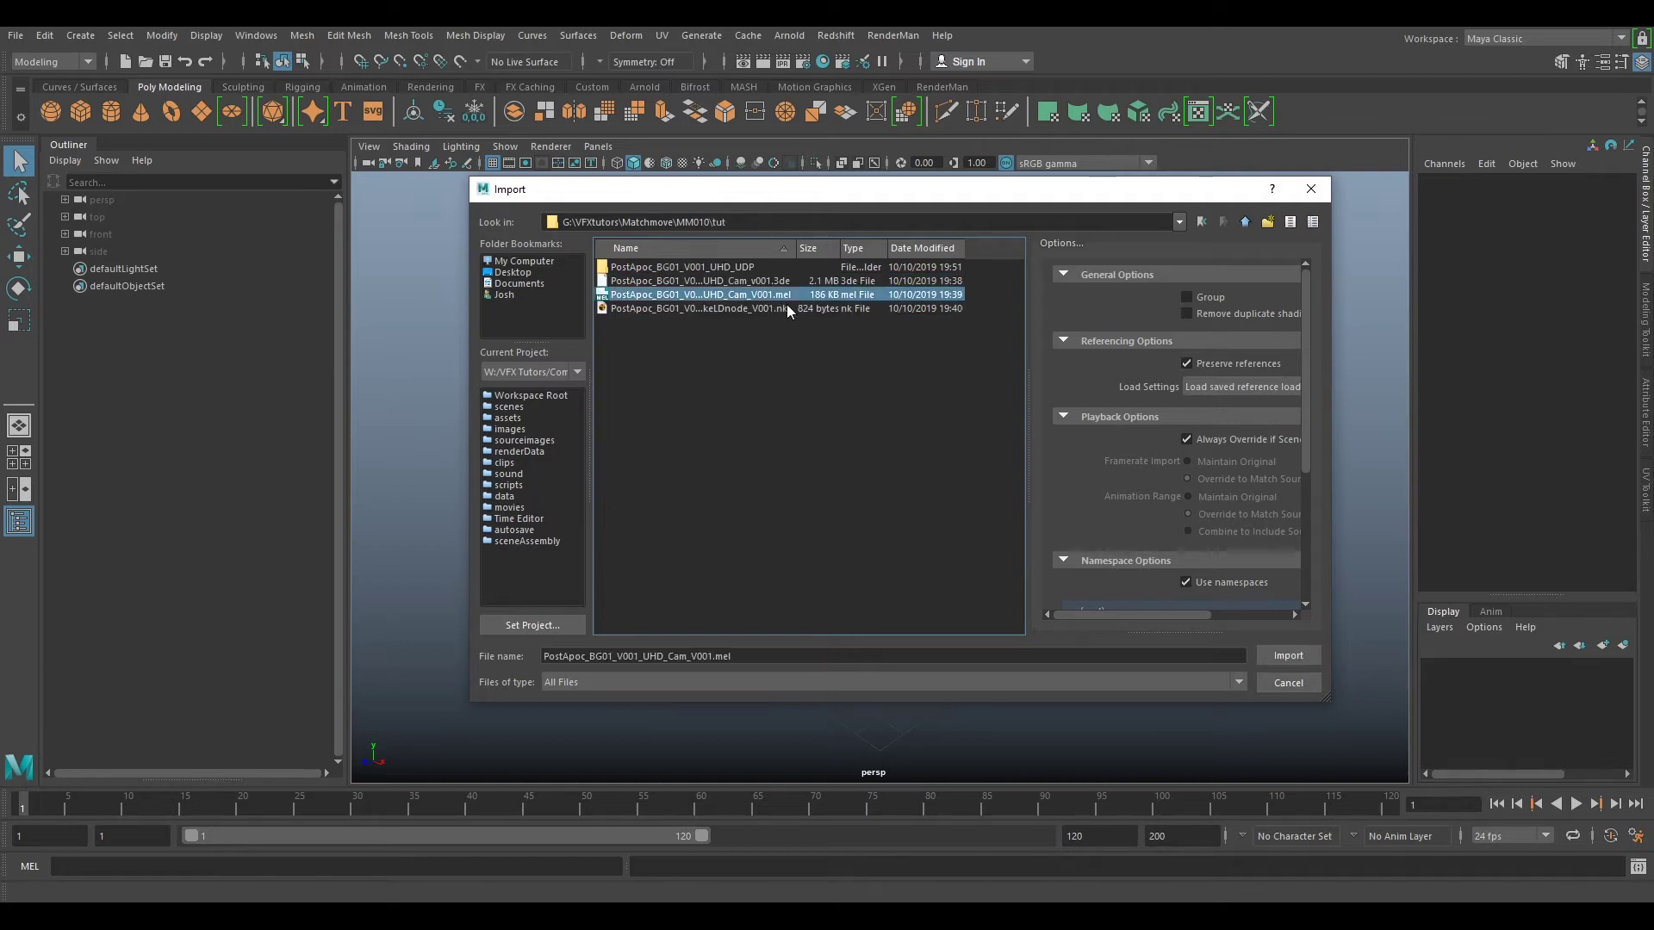
click(1289, 656)
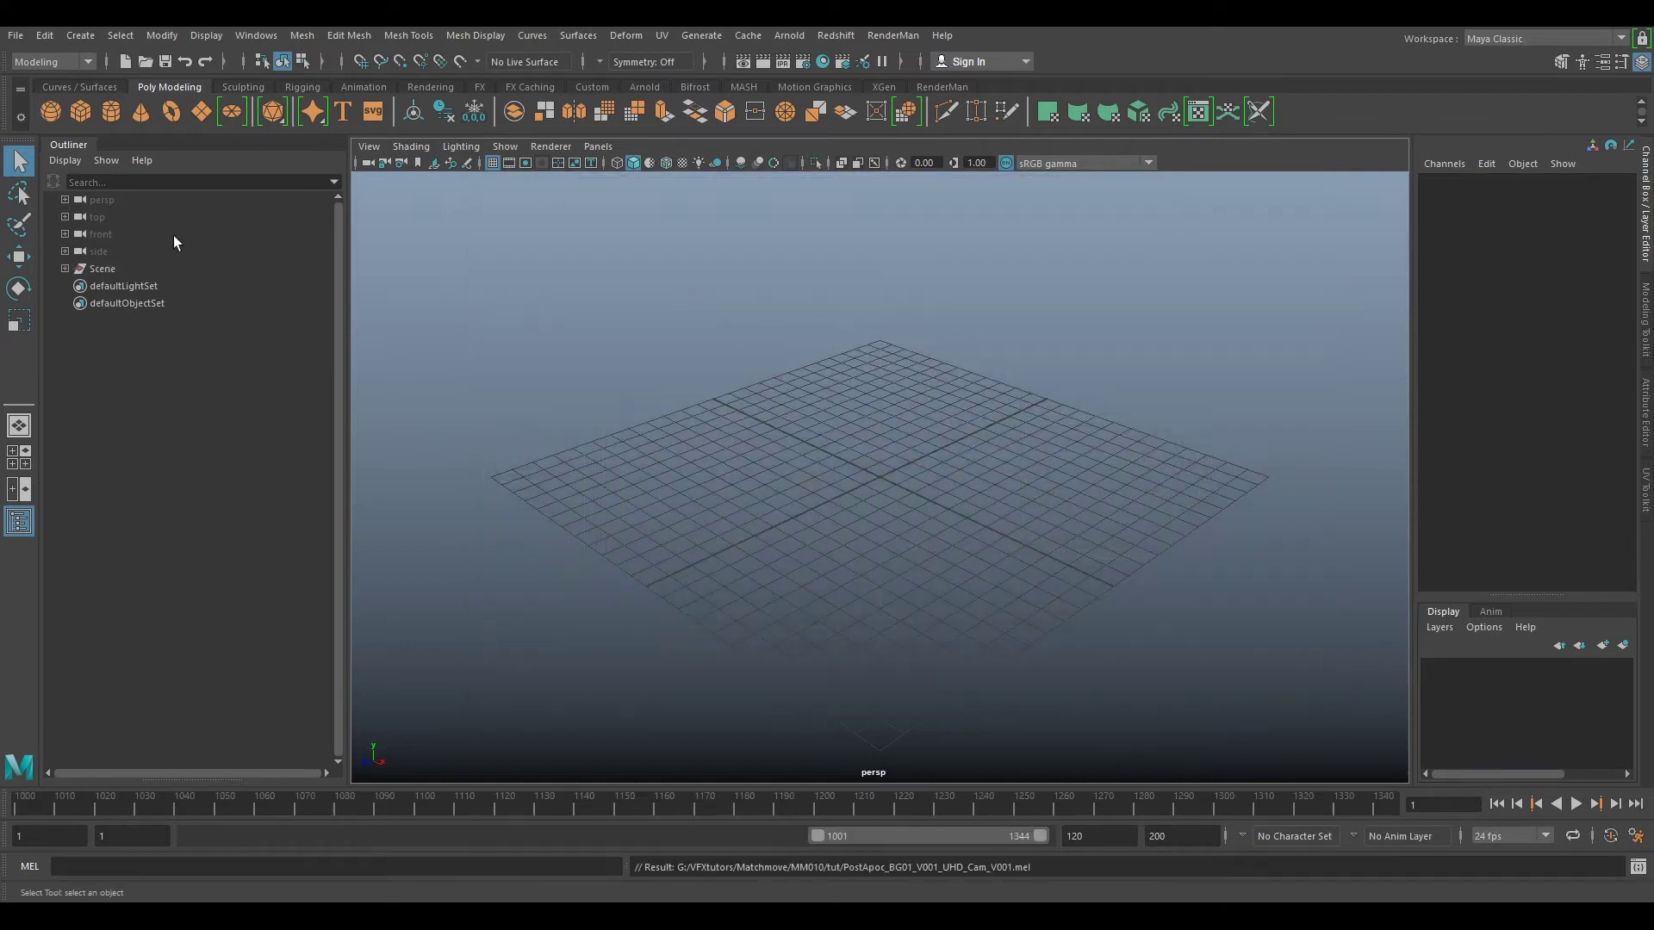
Step: Rename the imported Scene group as MM
click(99, 269)
double_click(108, 269)
text(mm)
key(Return)
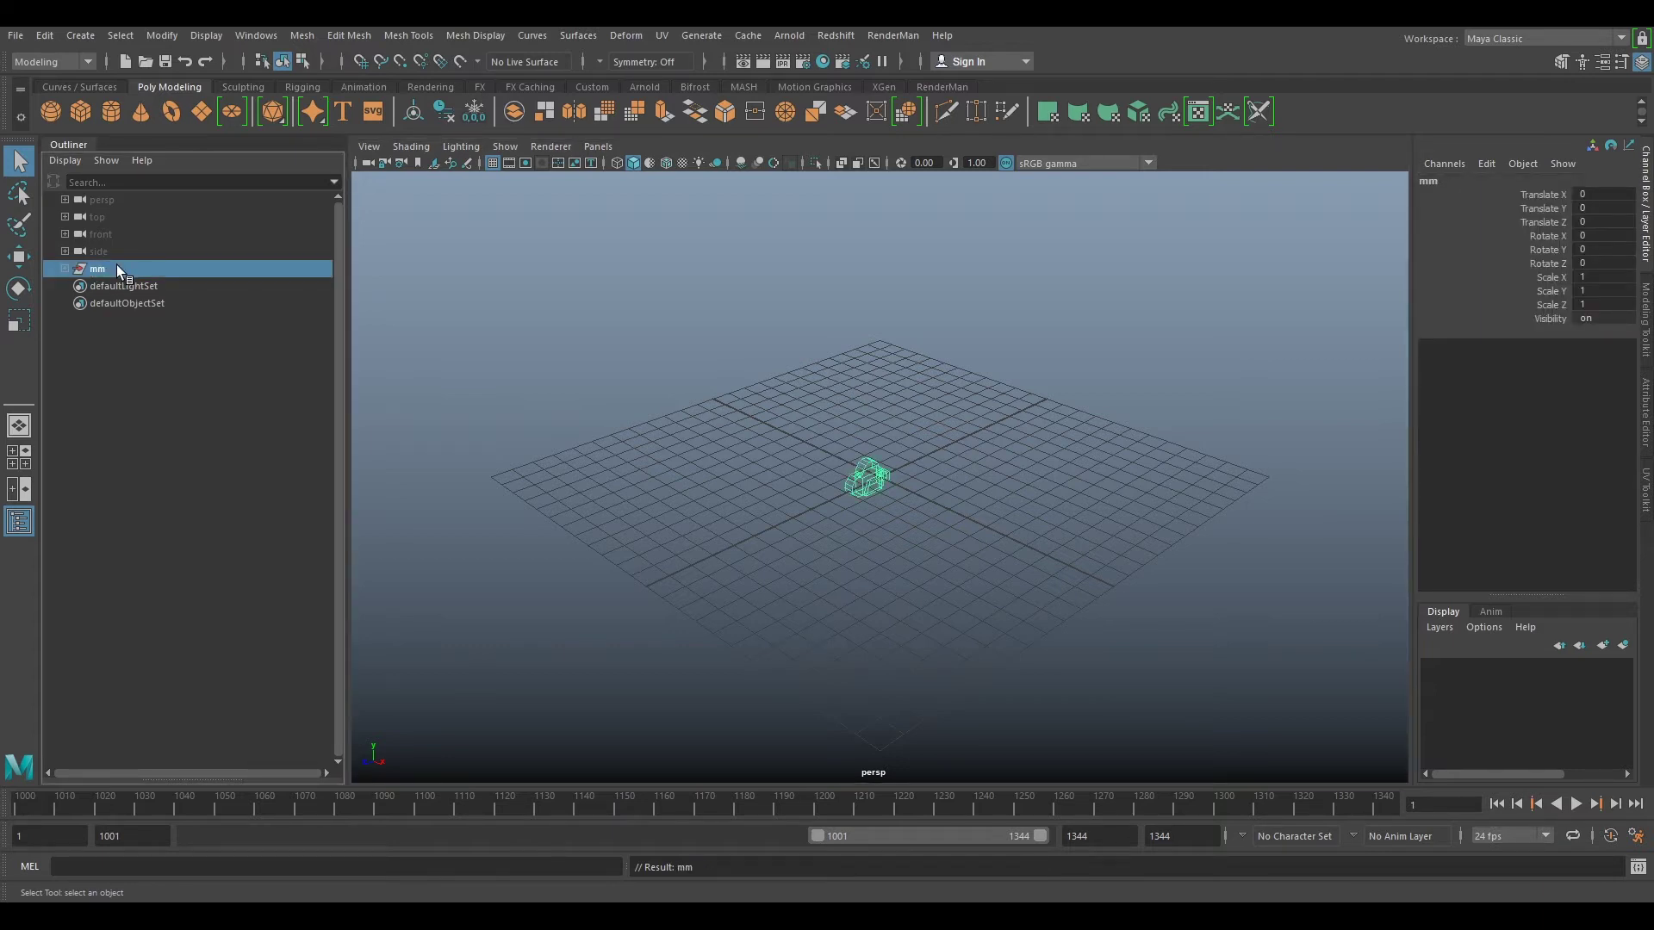
double_click(112, 274)
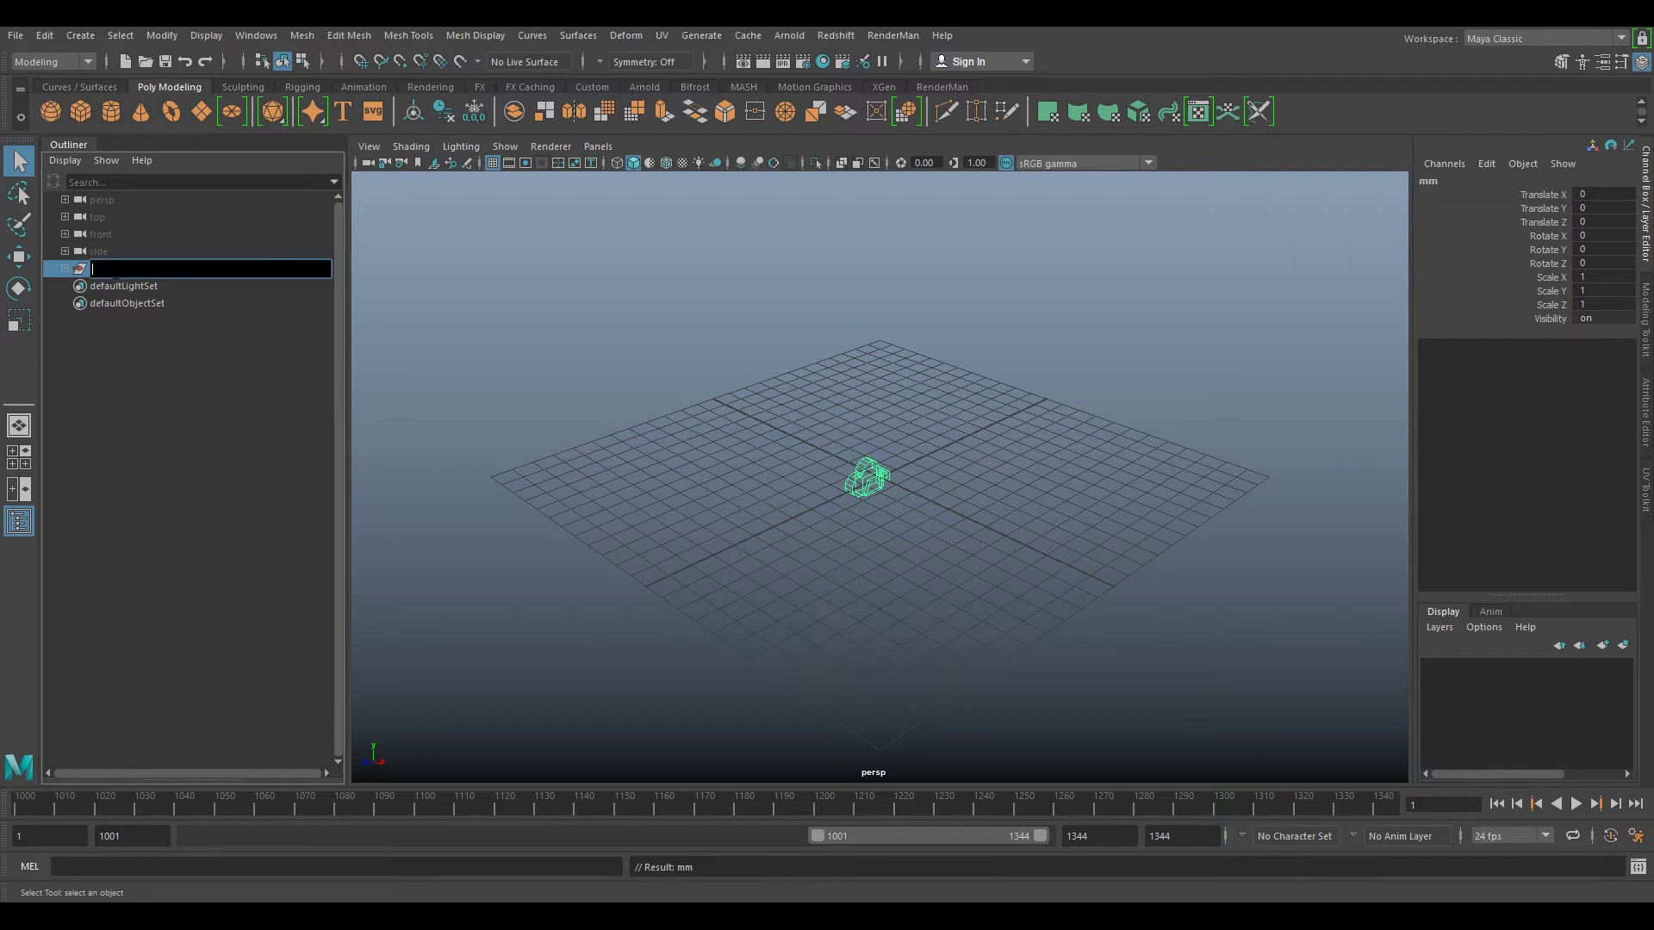
text(MM)
key(Return)
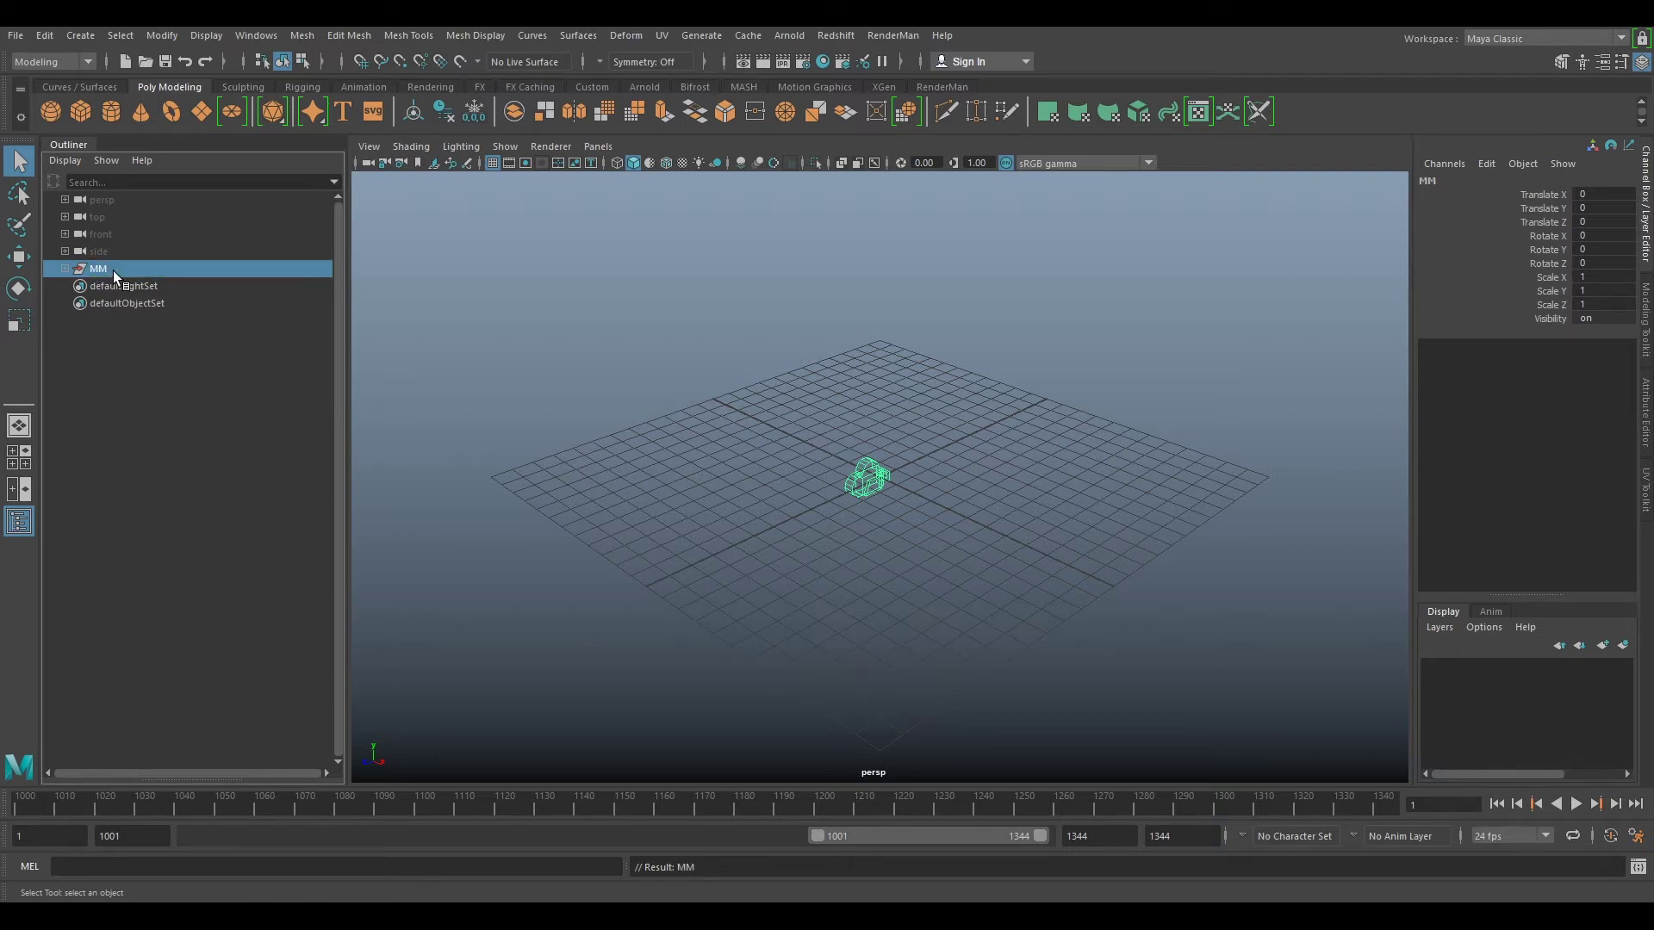
Step: Scrub through the PostApoc_BG01_V001_UHD_1_1 camera's animation in the MM group and delete the Sigma18_35MM_18MM_2_1 camera
click(65, 268)
click(122, 287)
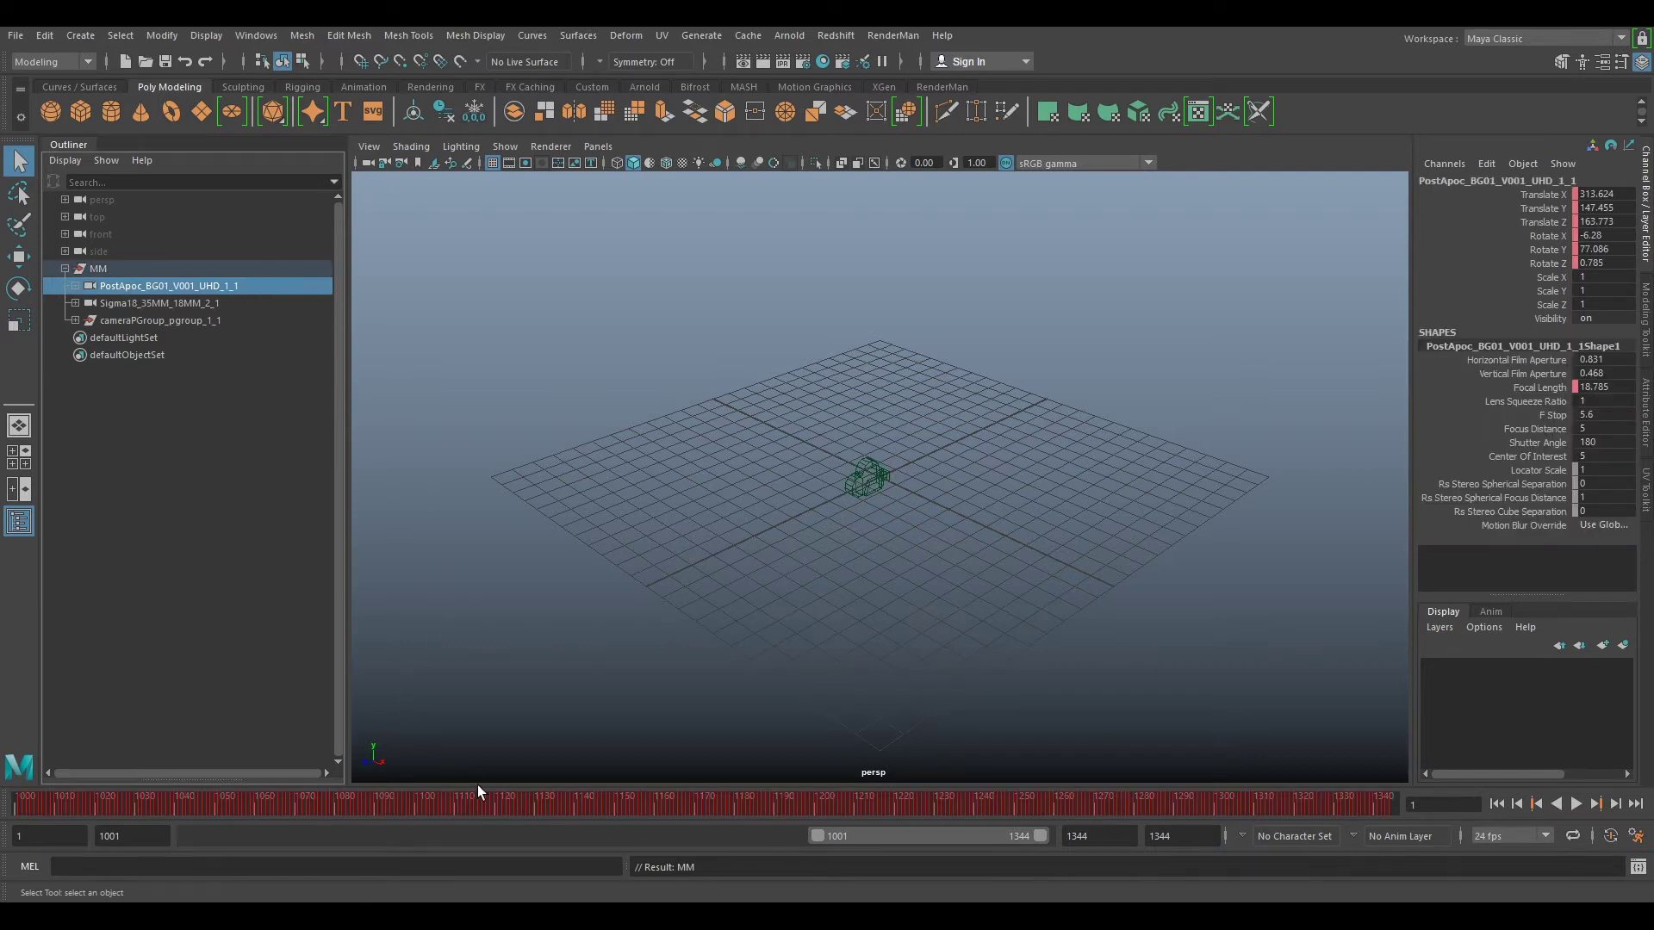
drag(491, 810, 572, 810)
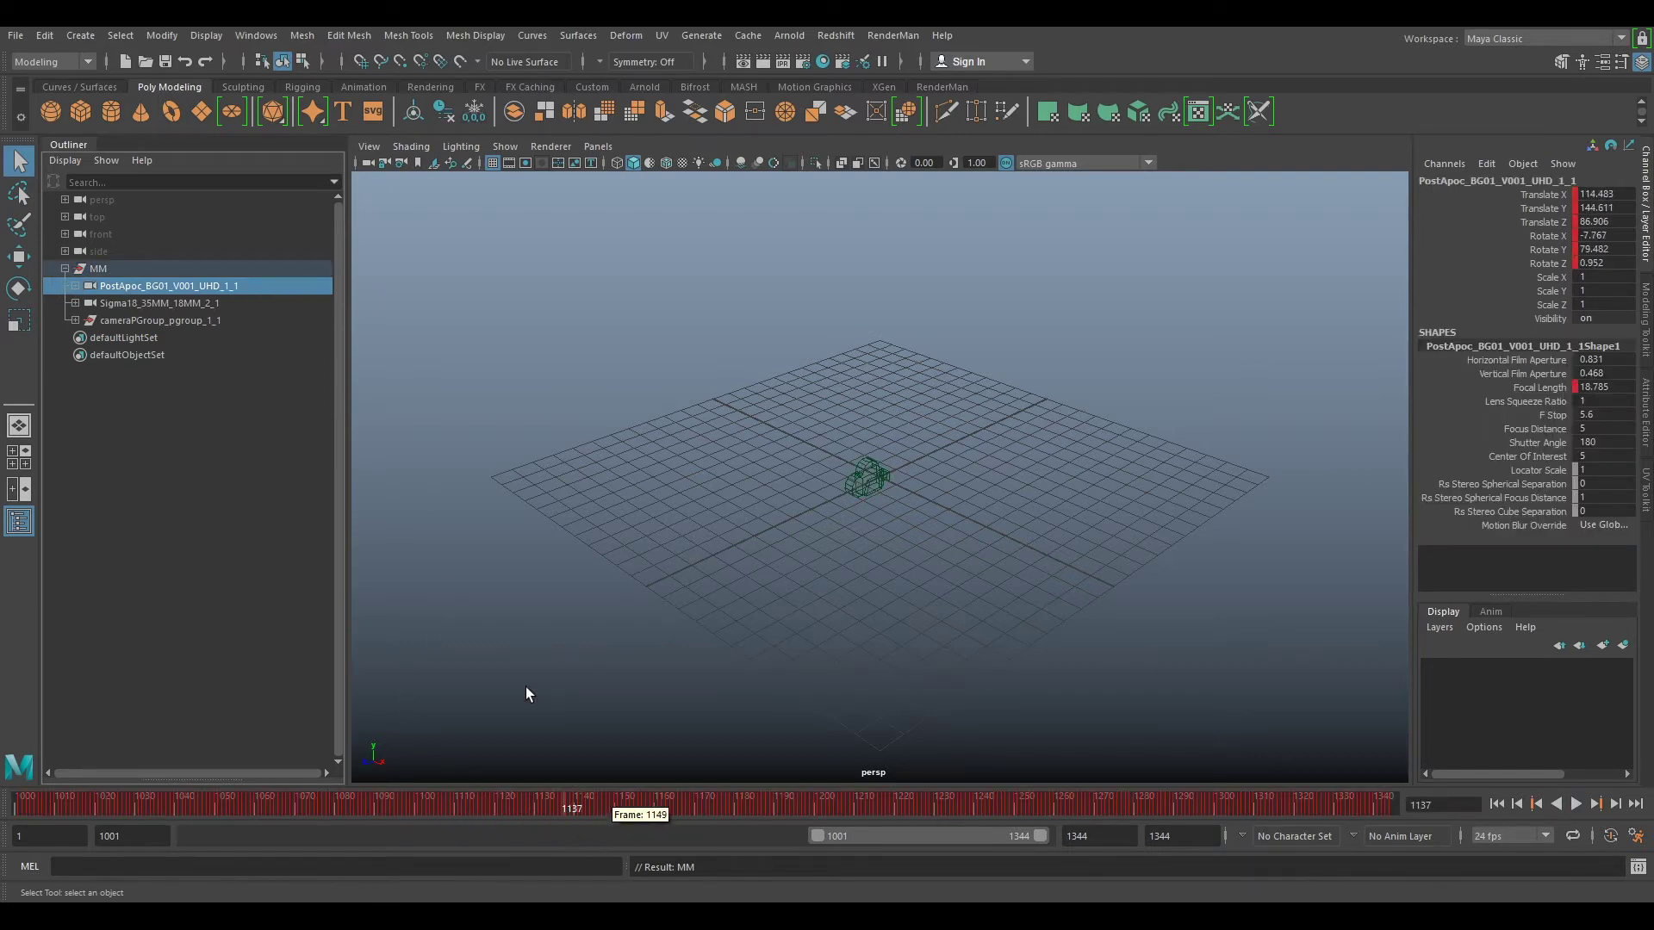
click(145, 305)
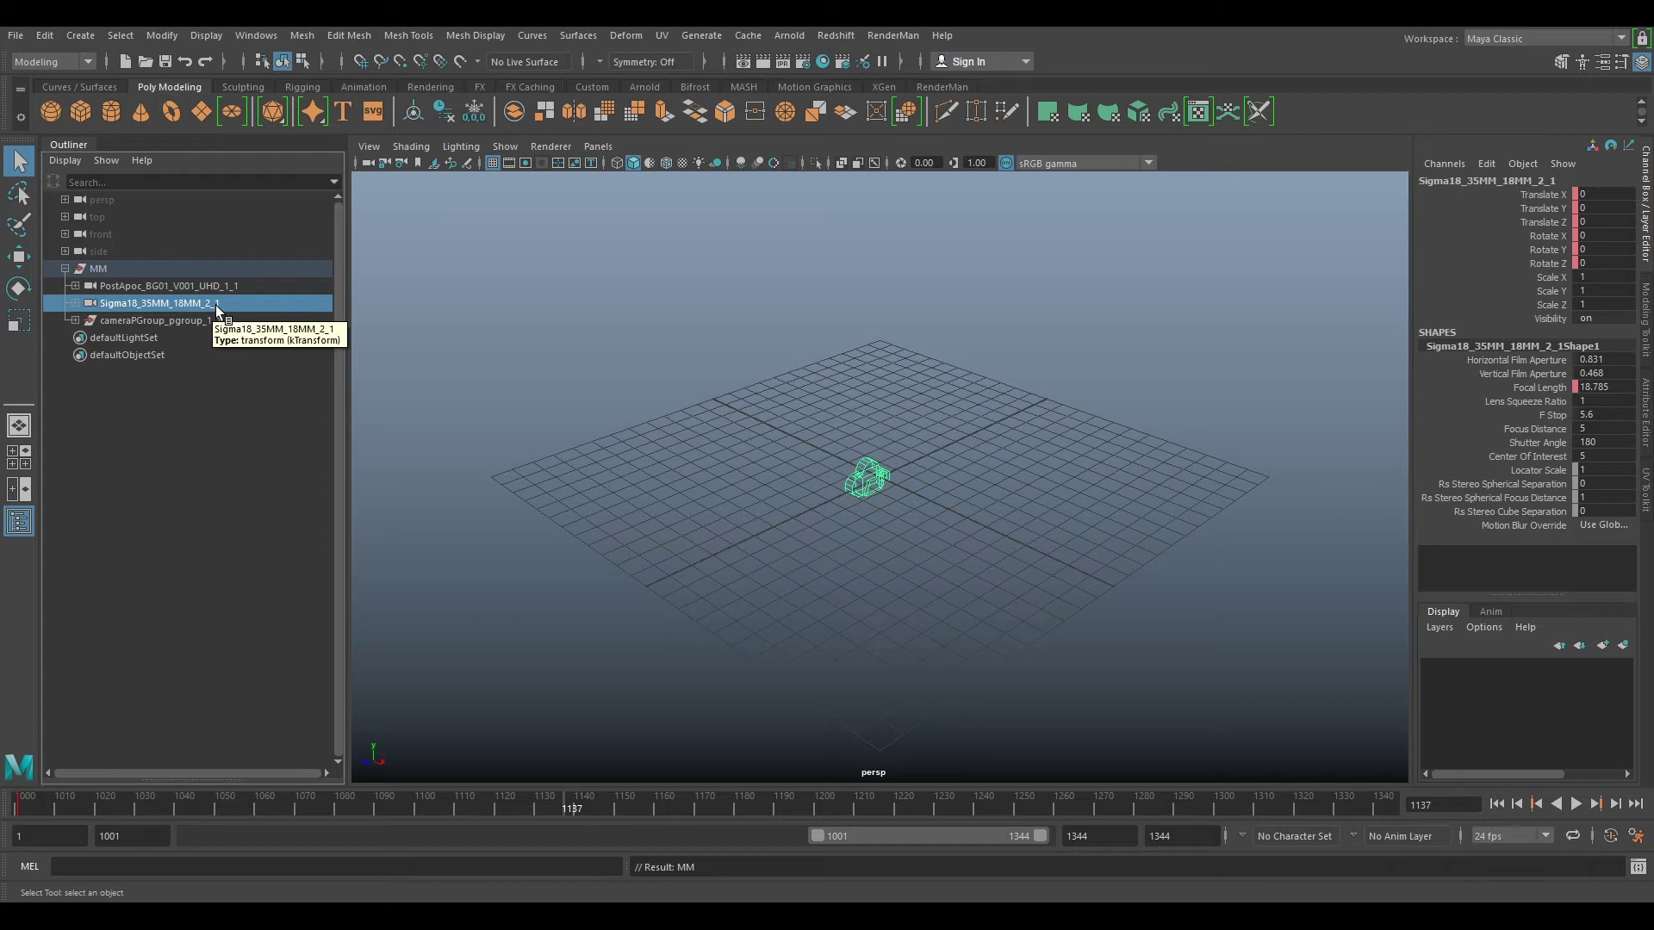
key(Delete)
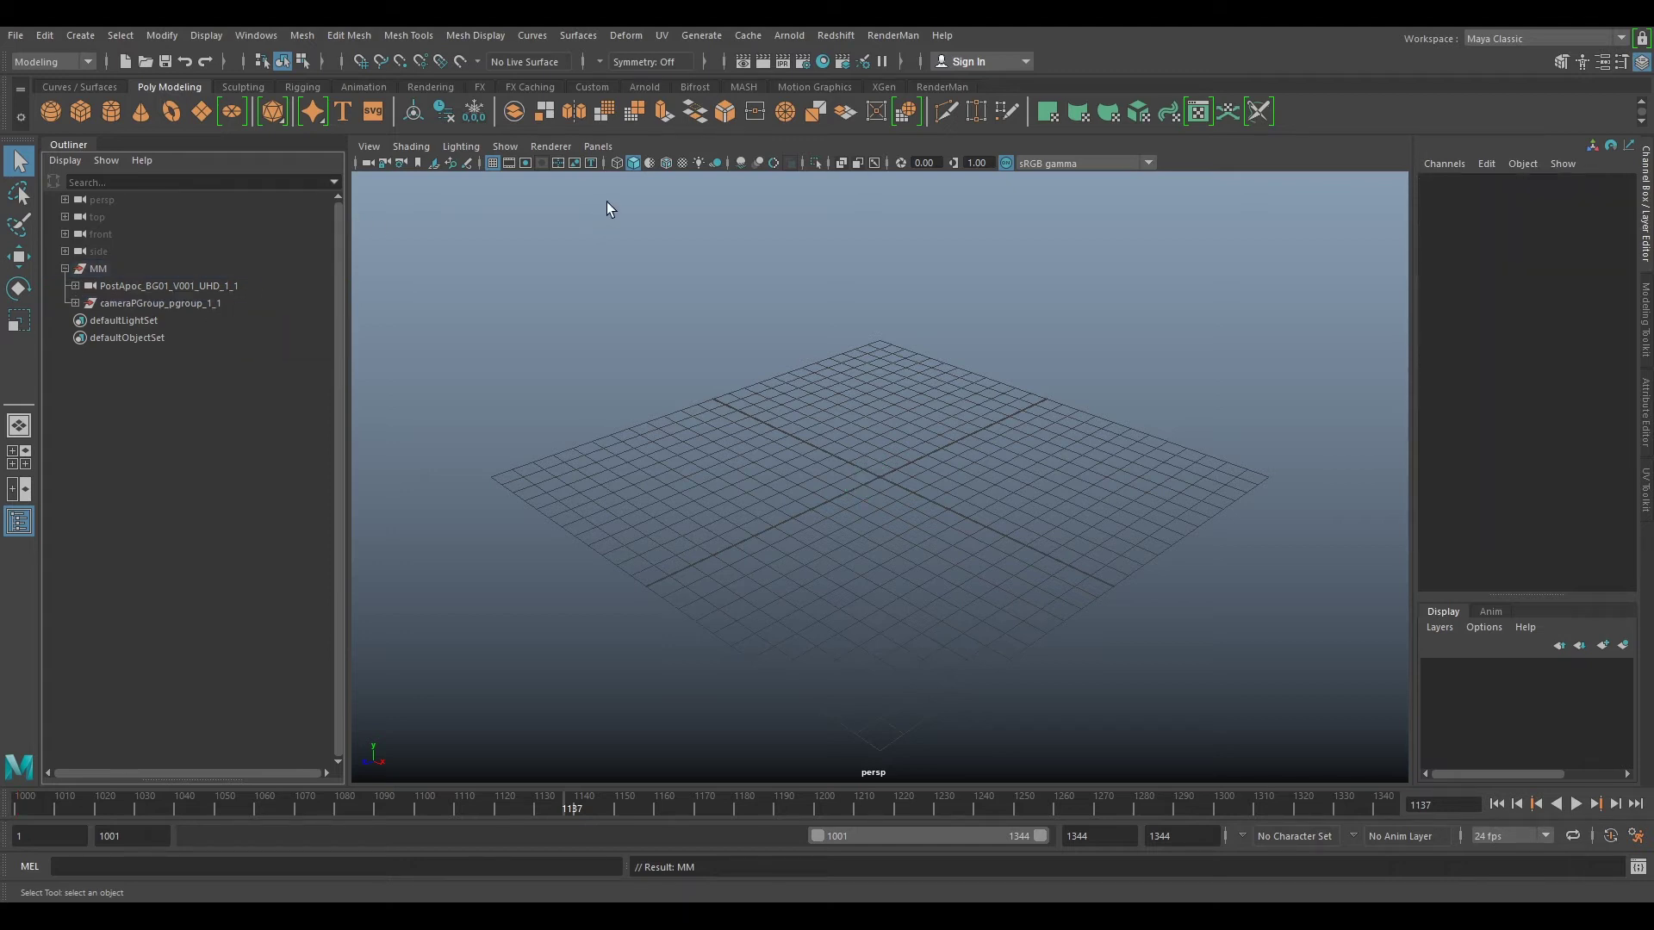
Step: Switch the viewport to look through the PostApoc_BG01_V001_UHD_1_1 camera
click(594, 149)
mouse_move(619, 164)
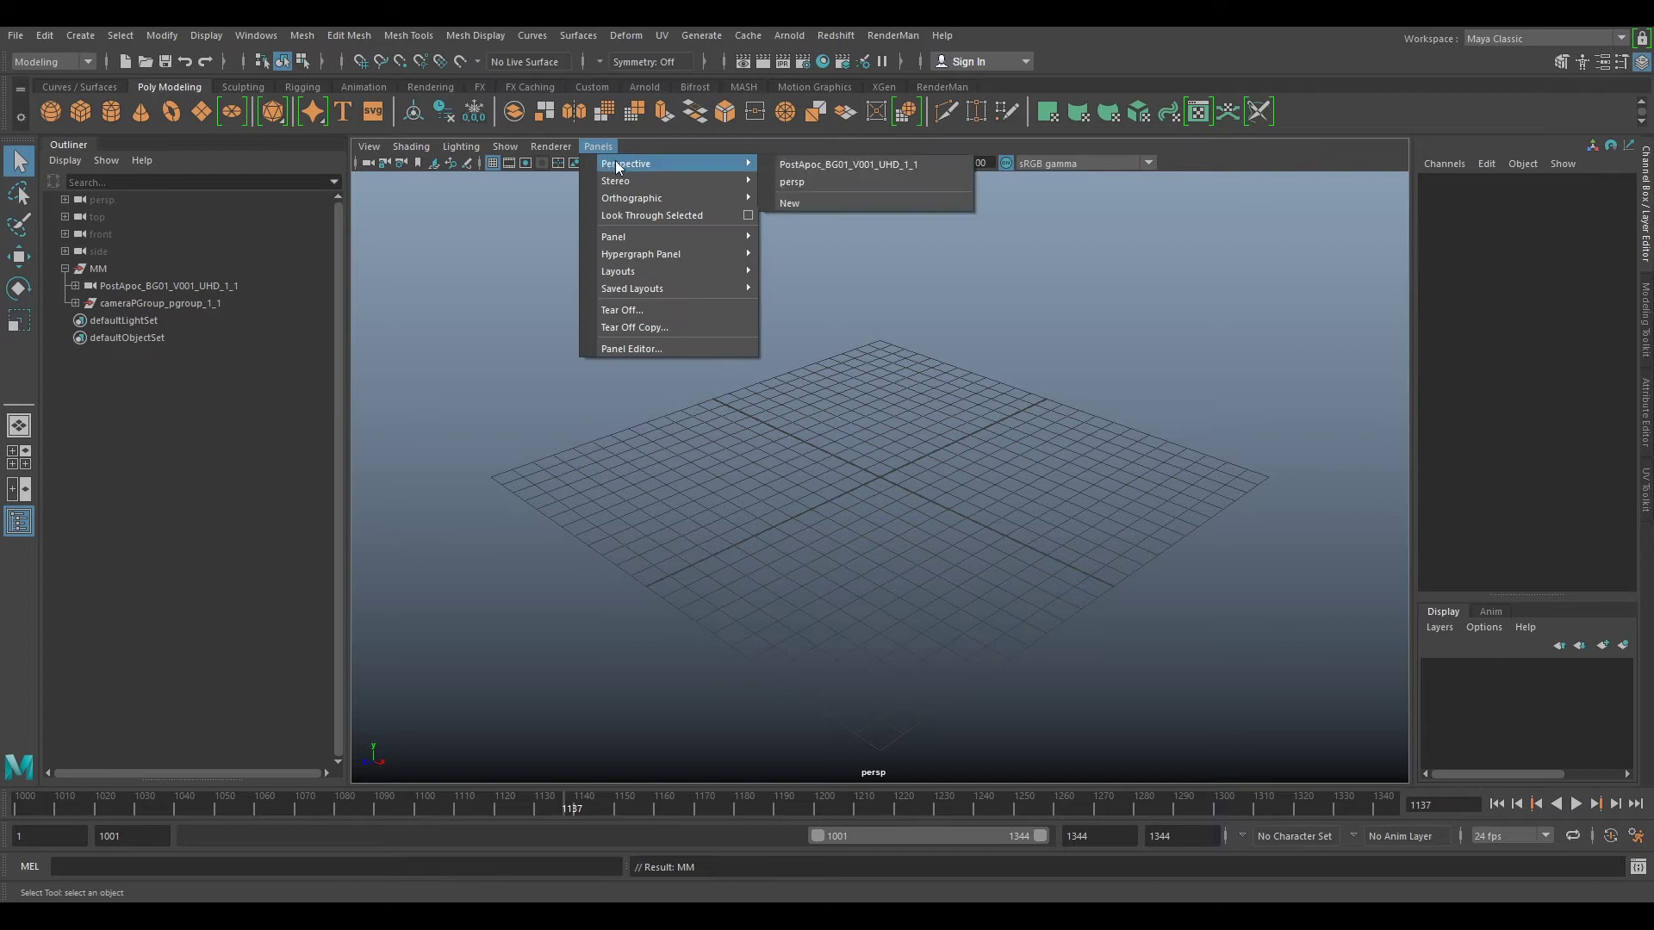
click(821, 168)
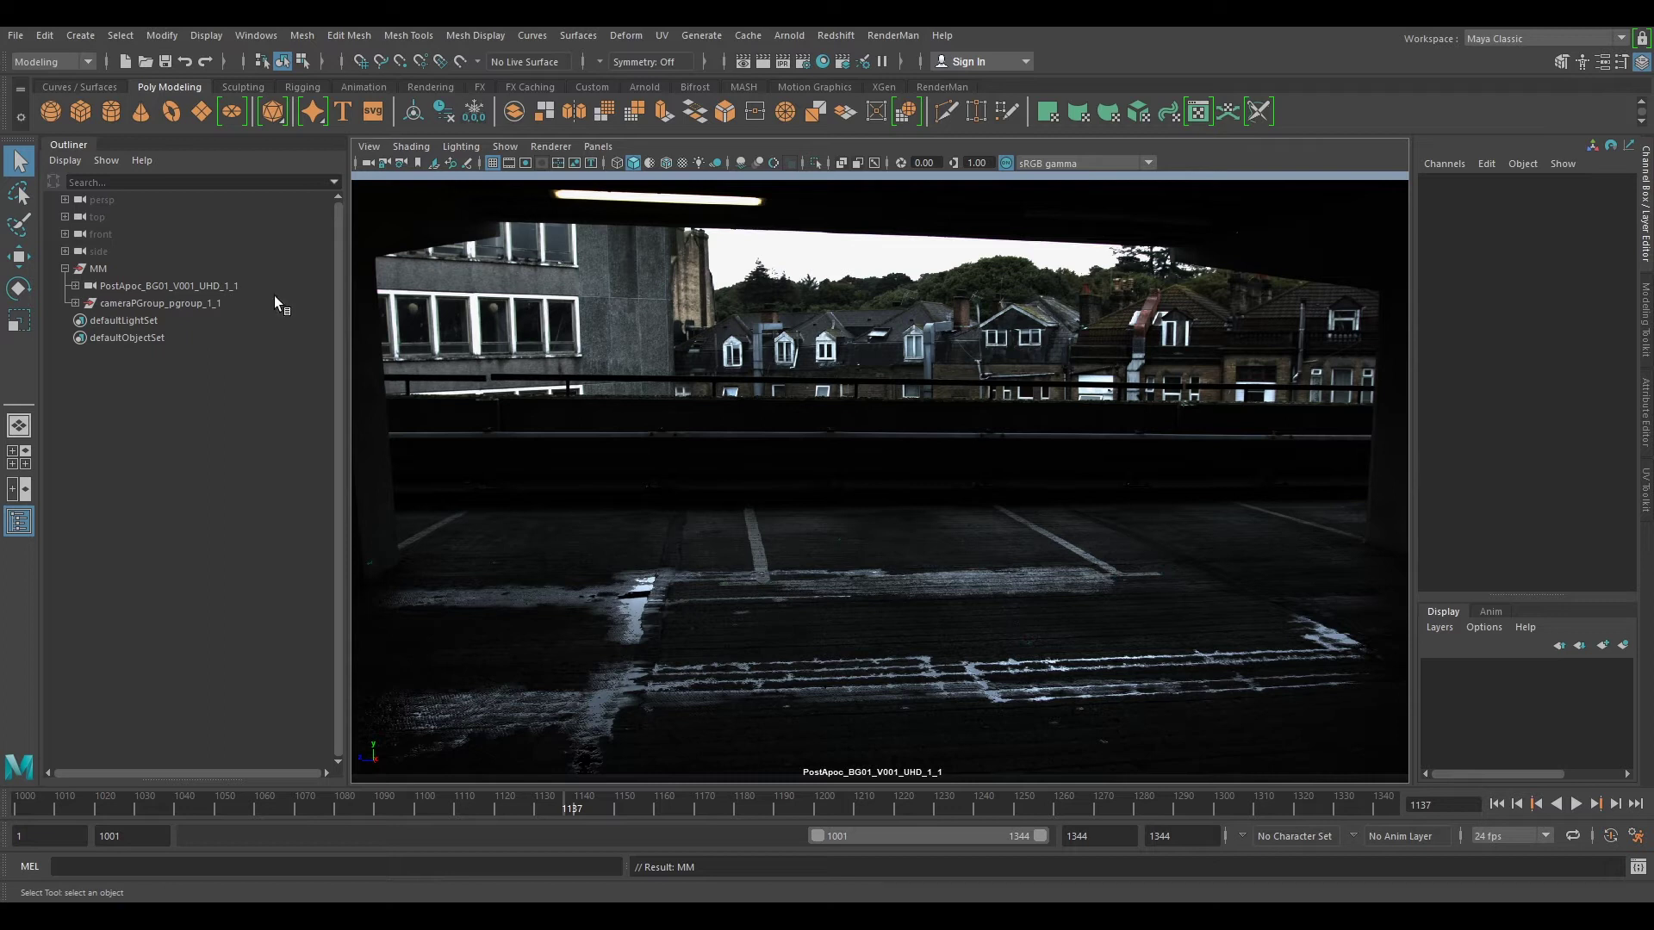
Step: Set the alpha gain of the shot camera's image plane to 0.7
click(173, 286)
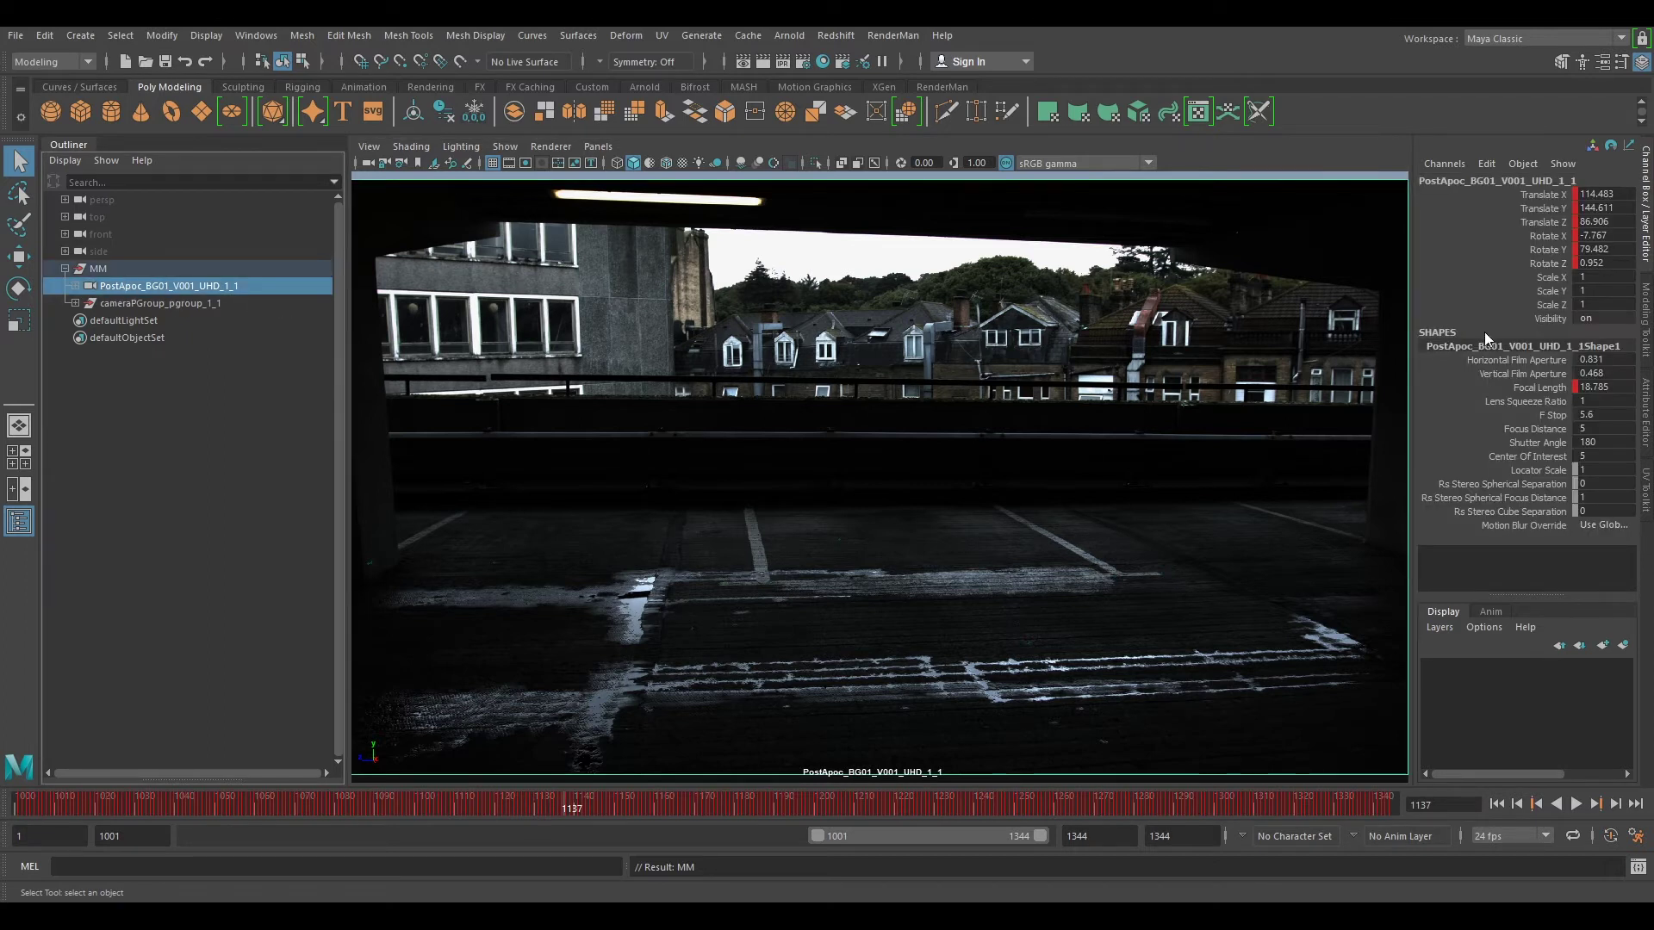
click(1647, 428)
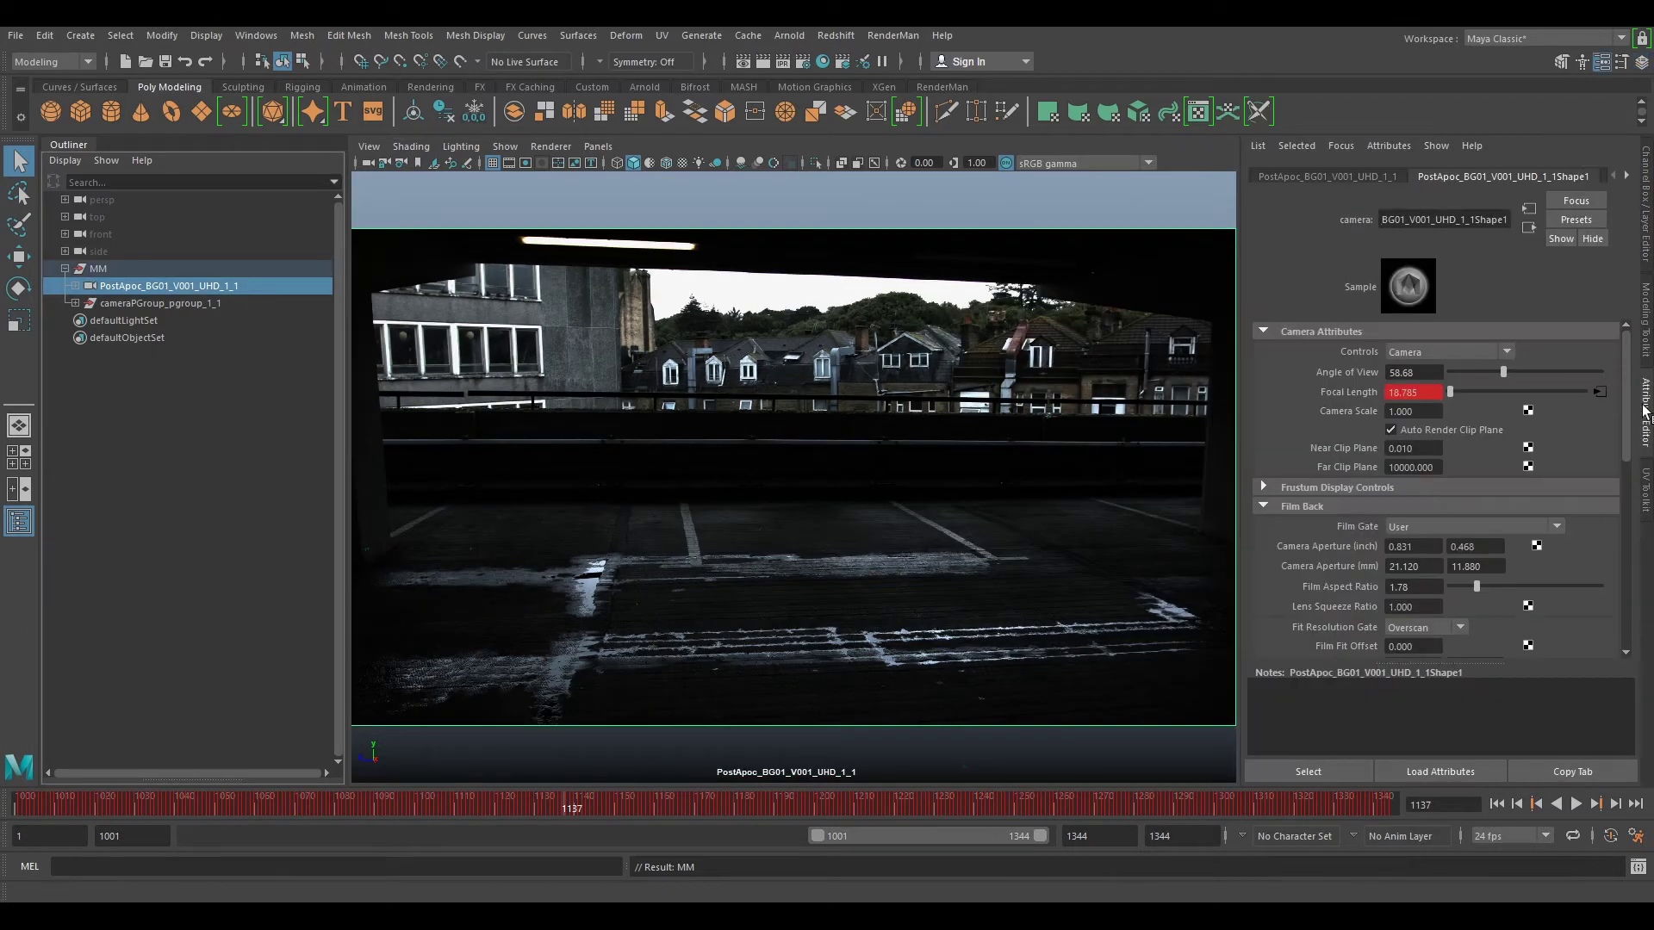
click(1628, 176)
click(1573, 177)
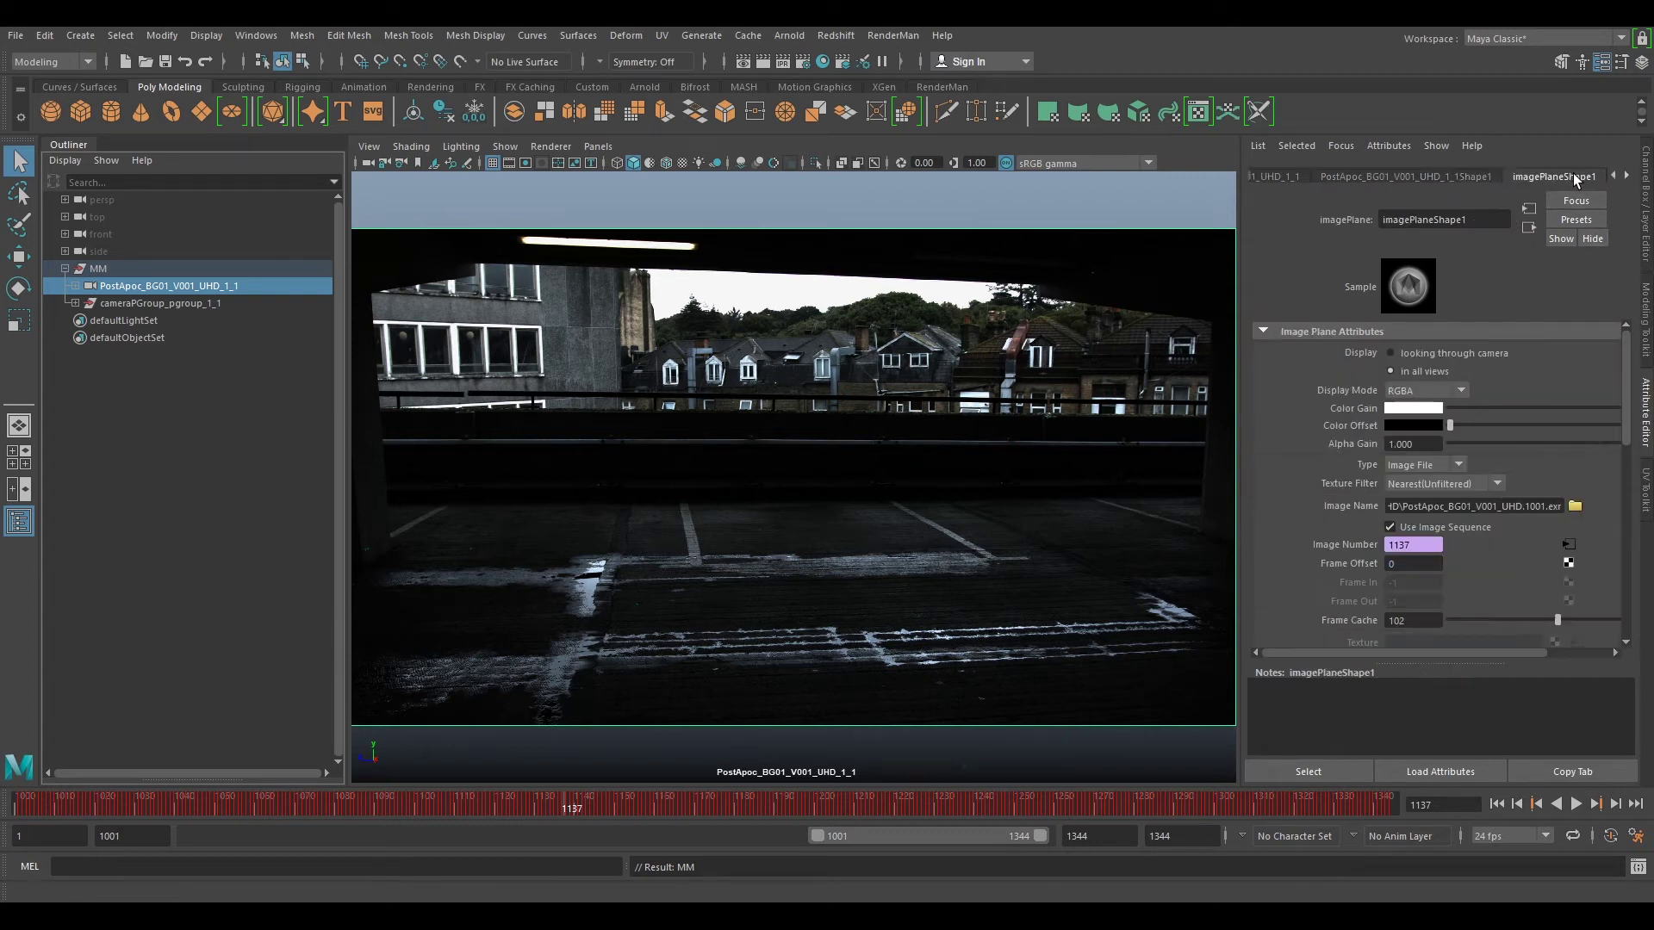
click(1423, 443)
text(0.7)
key(Return)
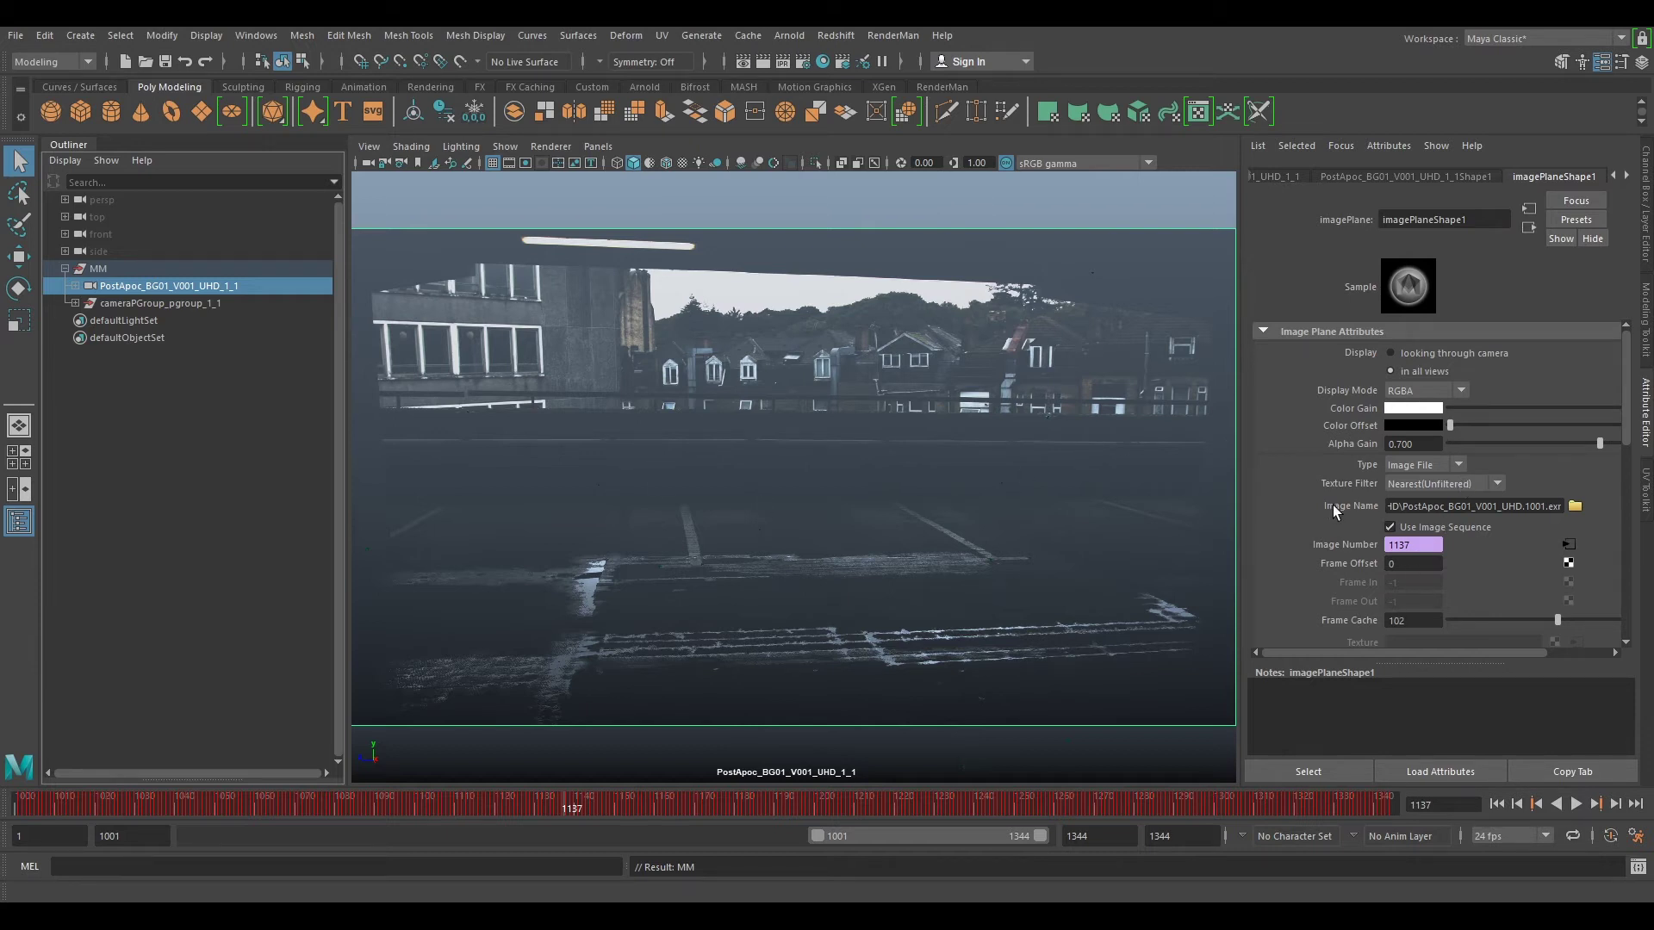
Step: Load PostApoc_BG01_V001_UHD_UDP.1001.exr from MM010\tut\PostApoc_BG01_V001_UHD_UDP into the image plane and enable its use as an image sequence
click(1575, 507)
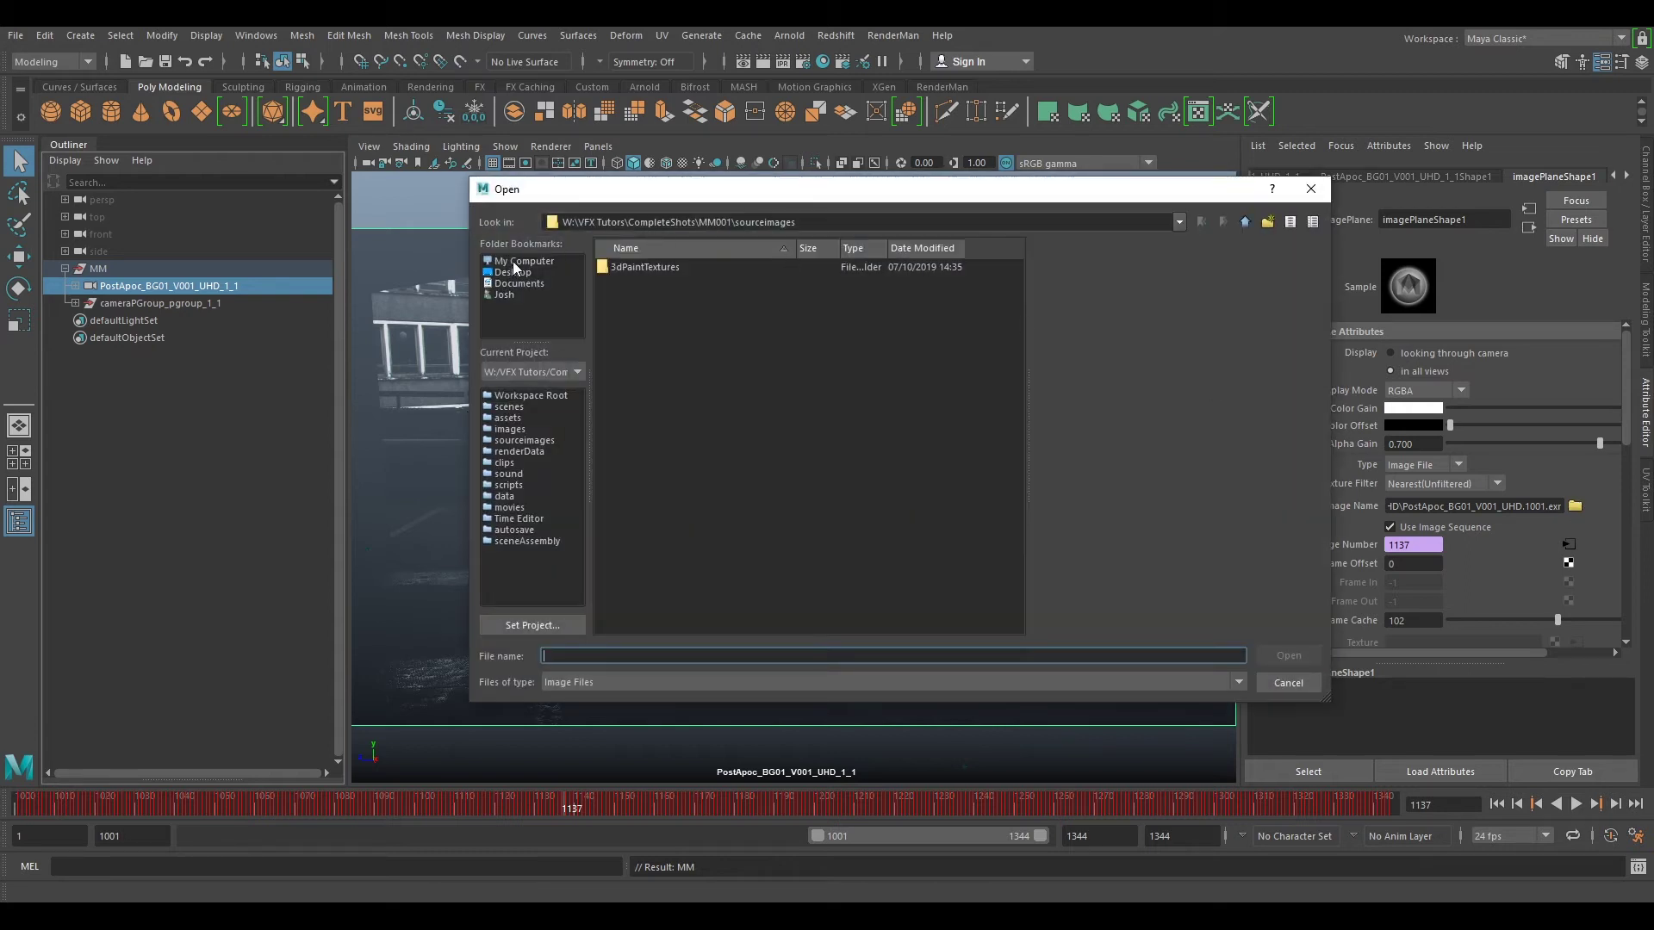
click(517, 272)
double_click(637, 364)
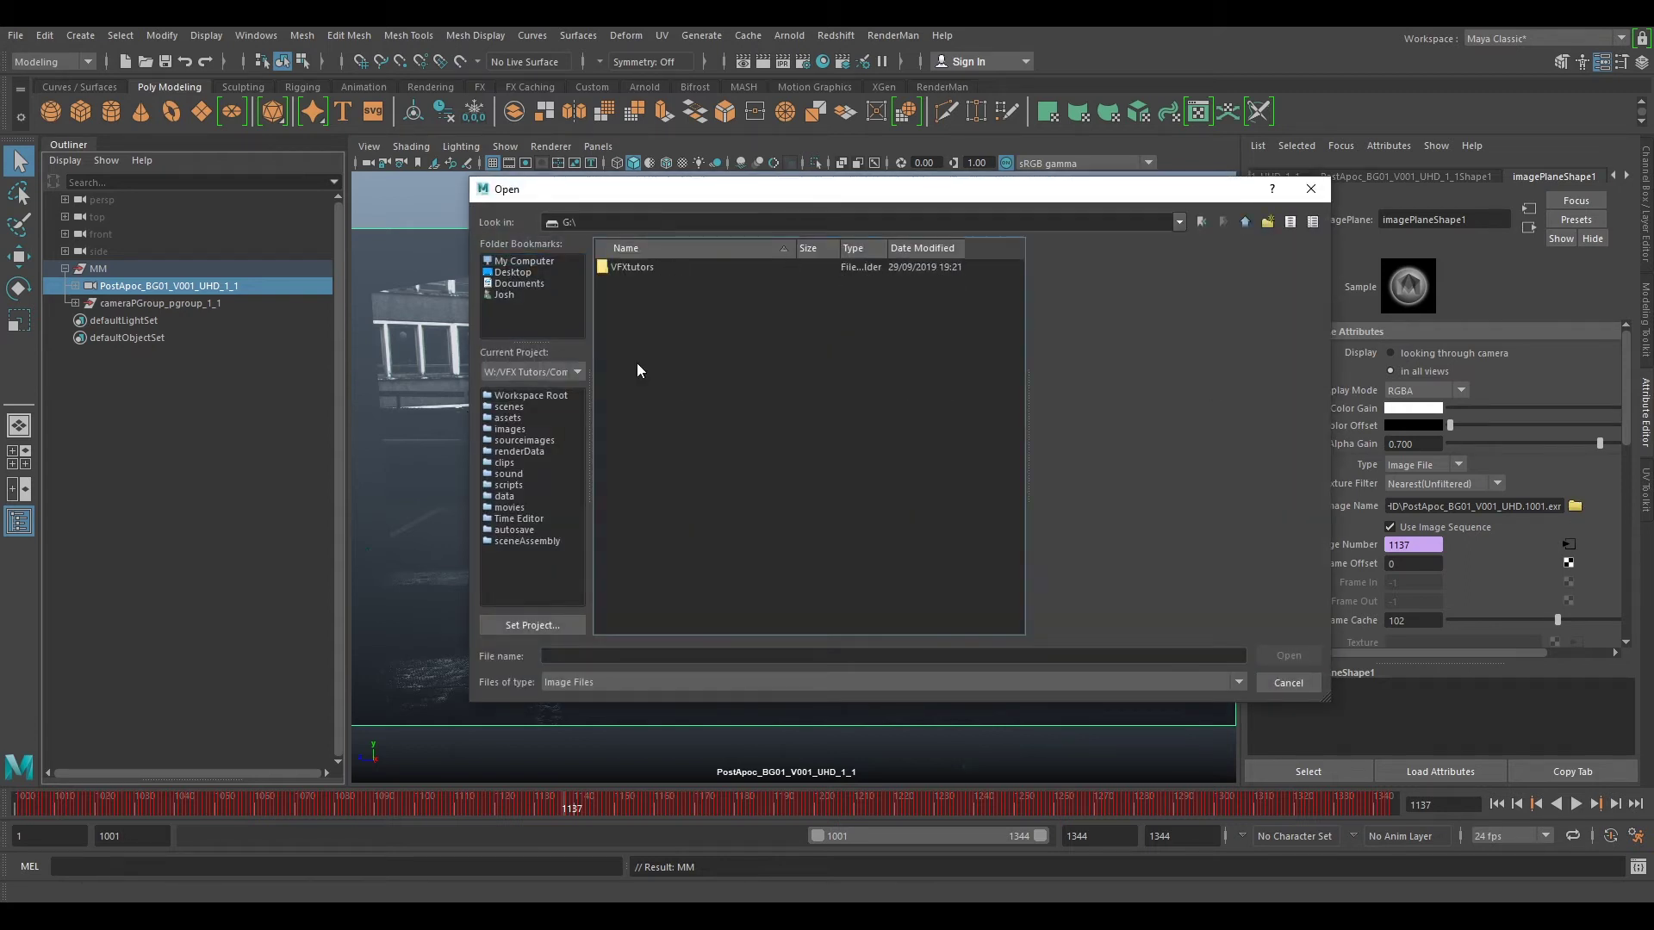
double_click(630, 269)
double_click(628, 269)
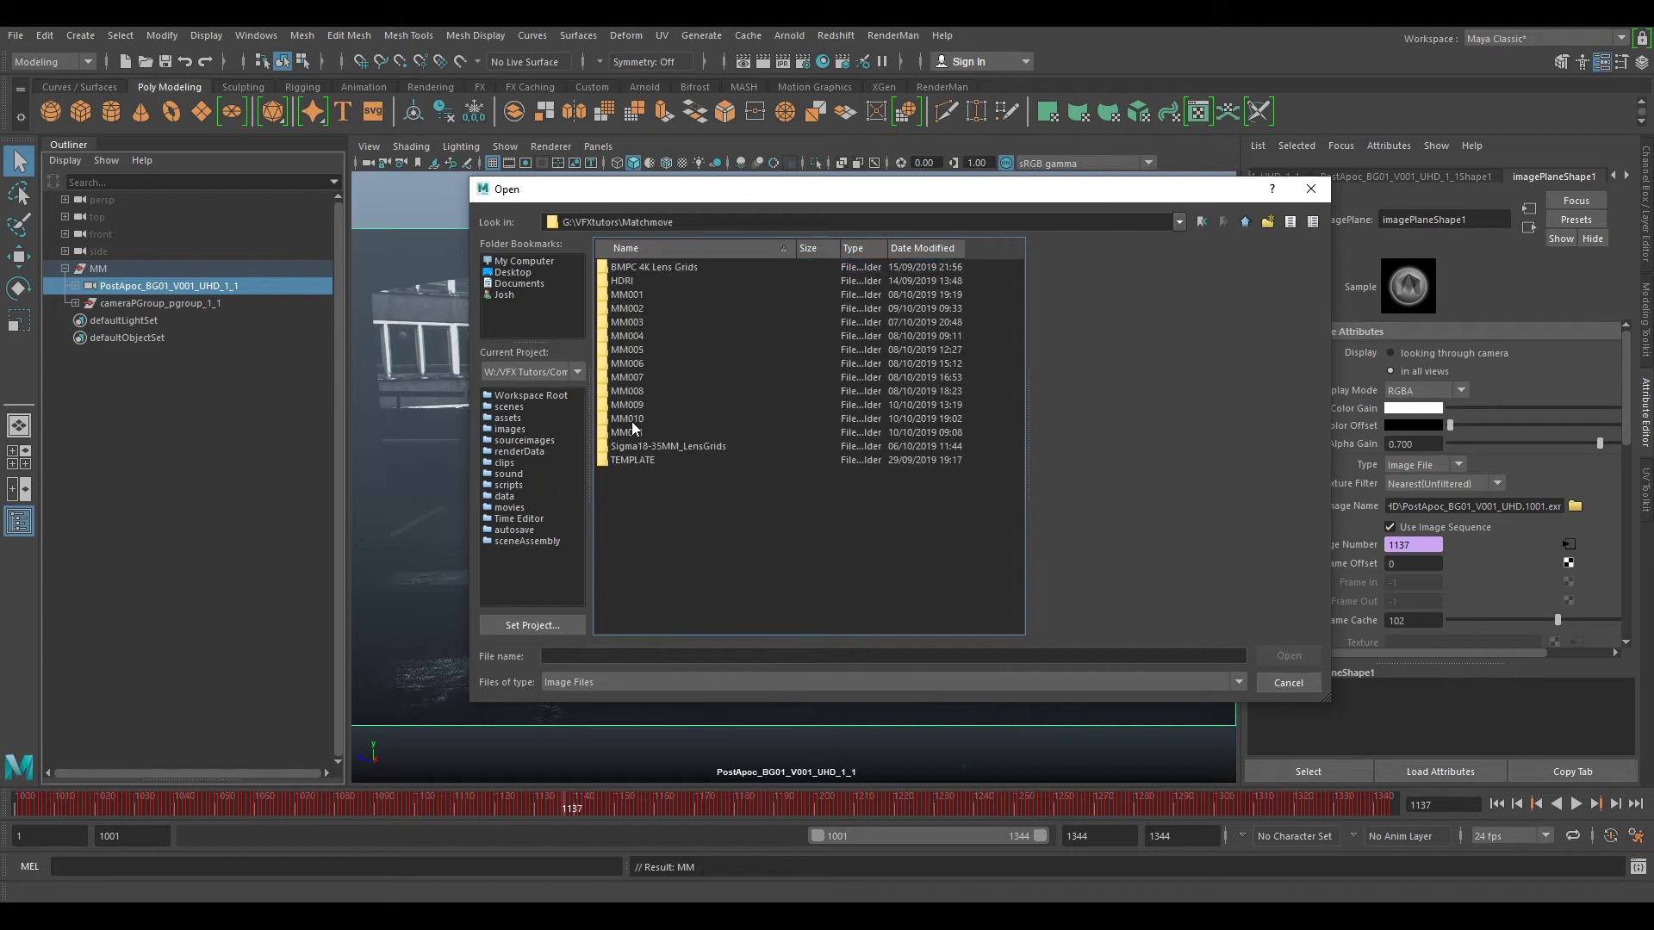
double_click(632, 420)
double_click(627, 276)
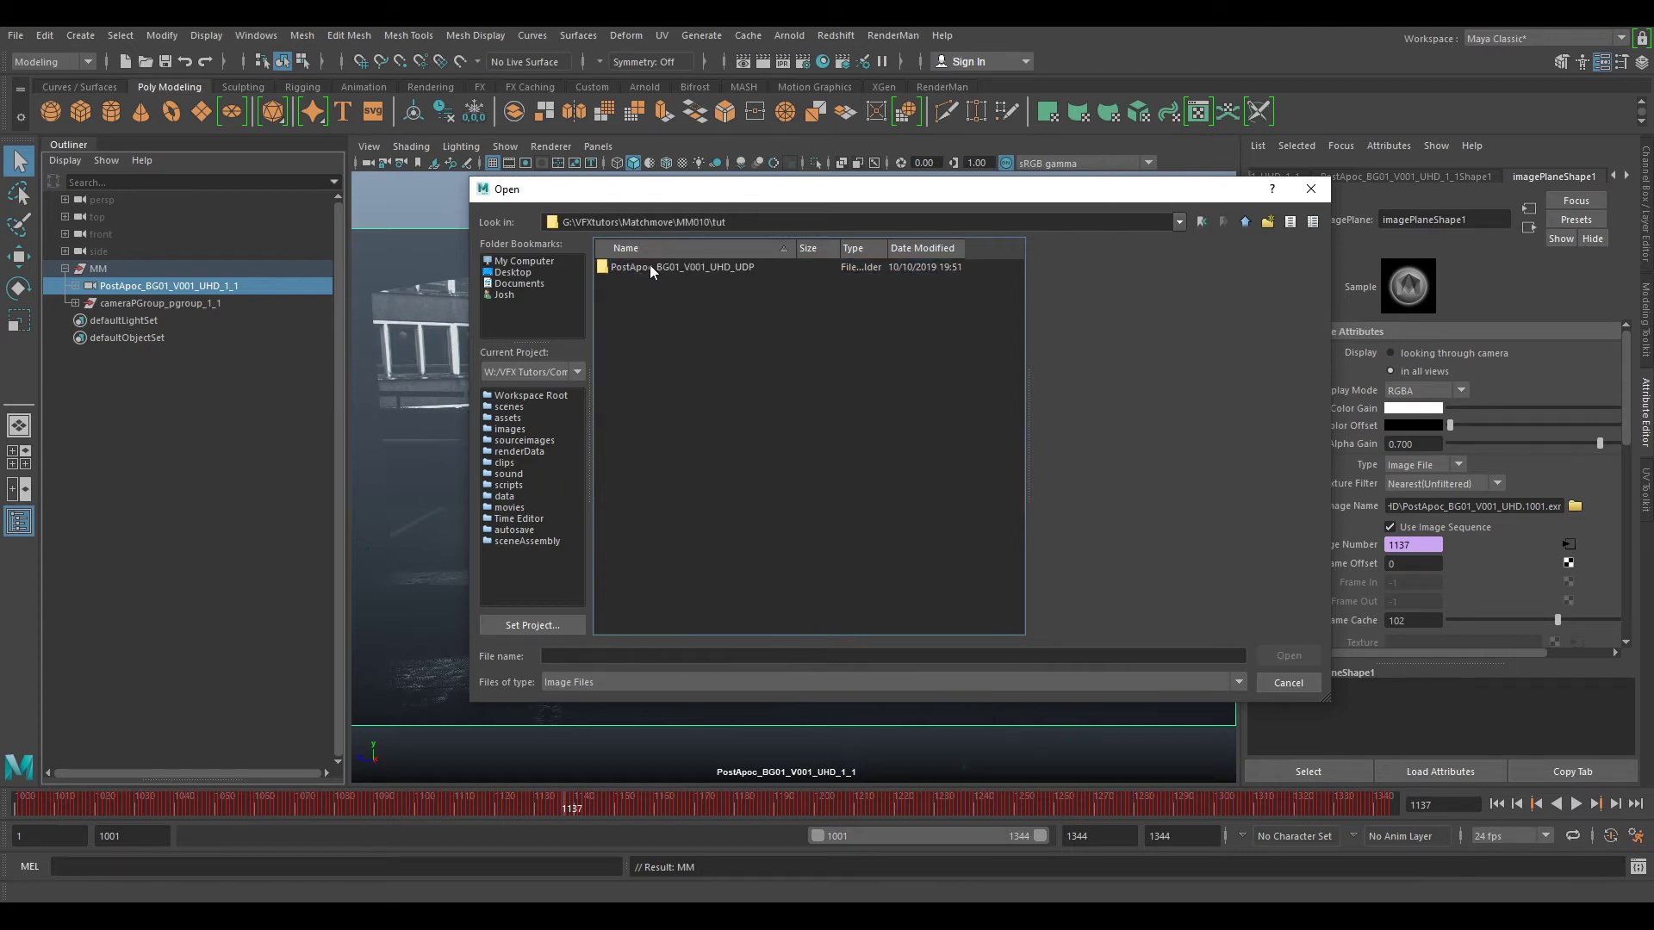
double_click(736, 267)
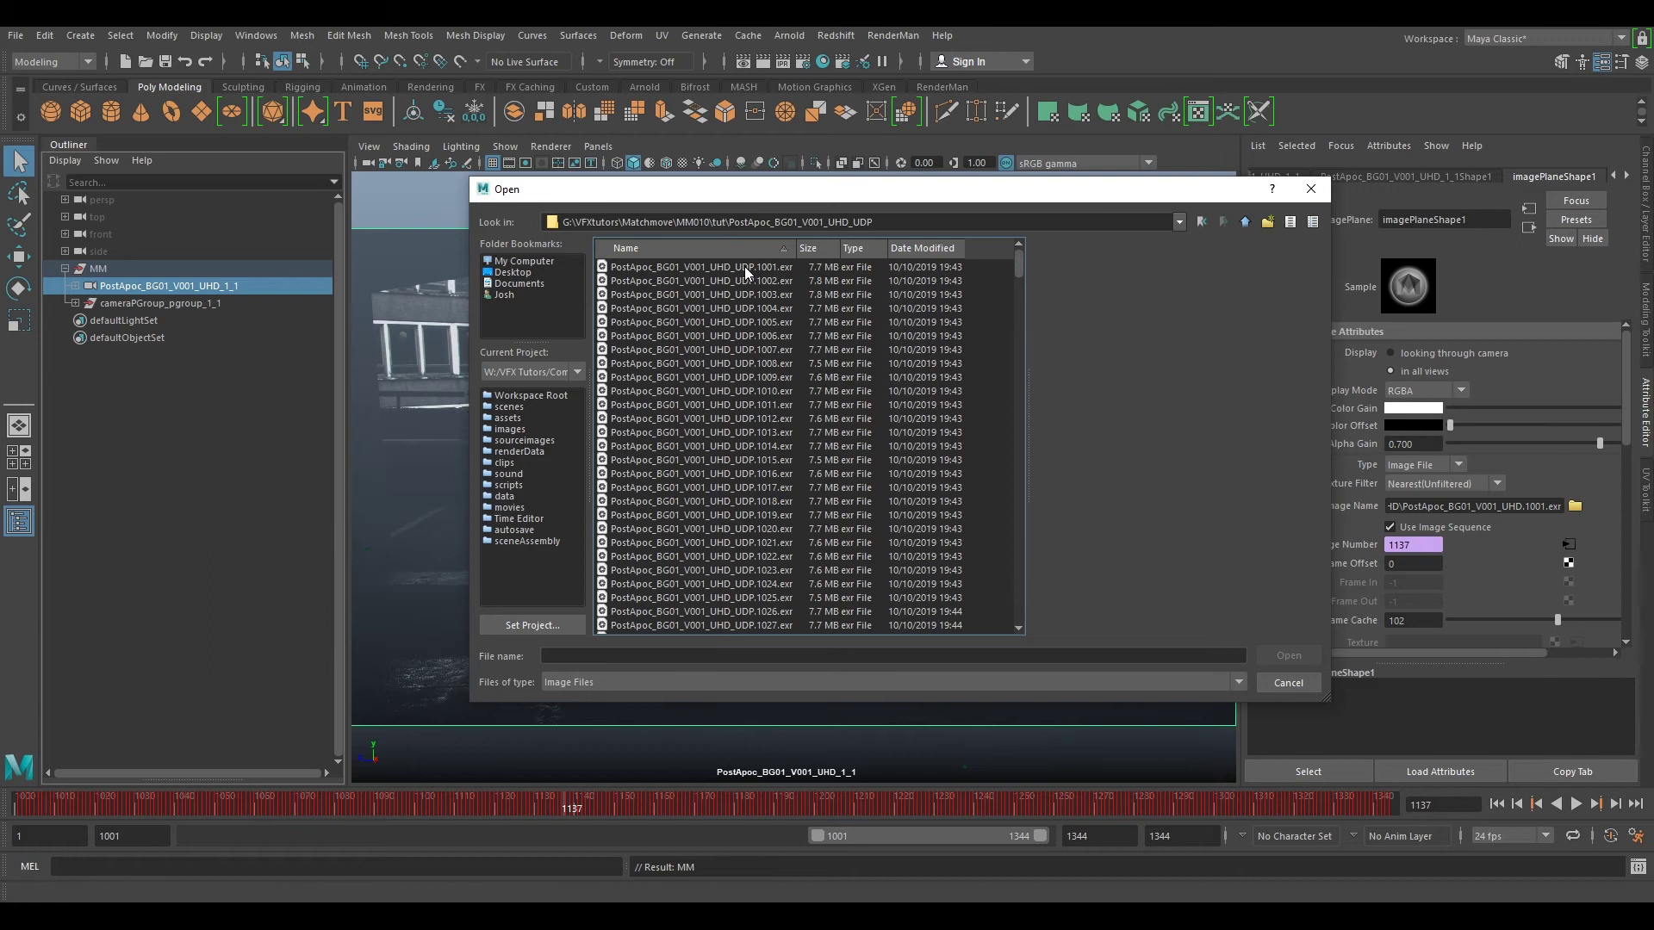
click(744, 266)
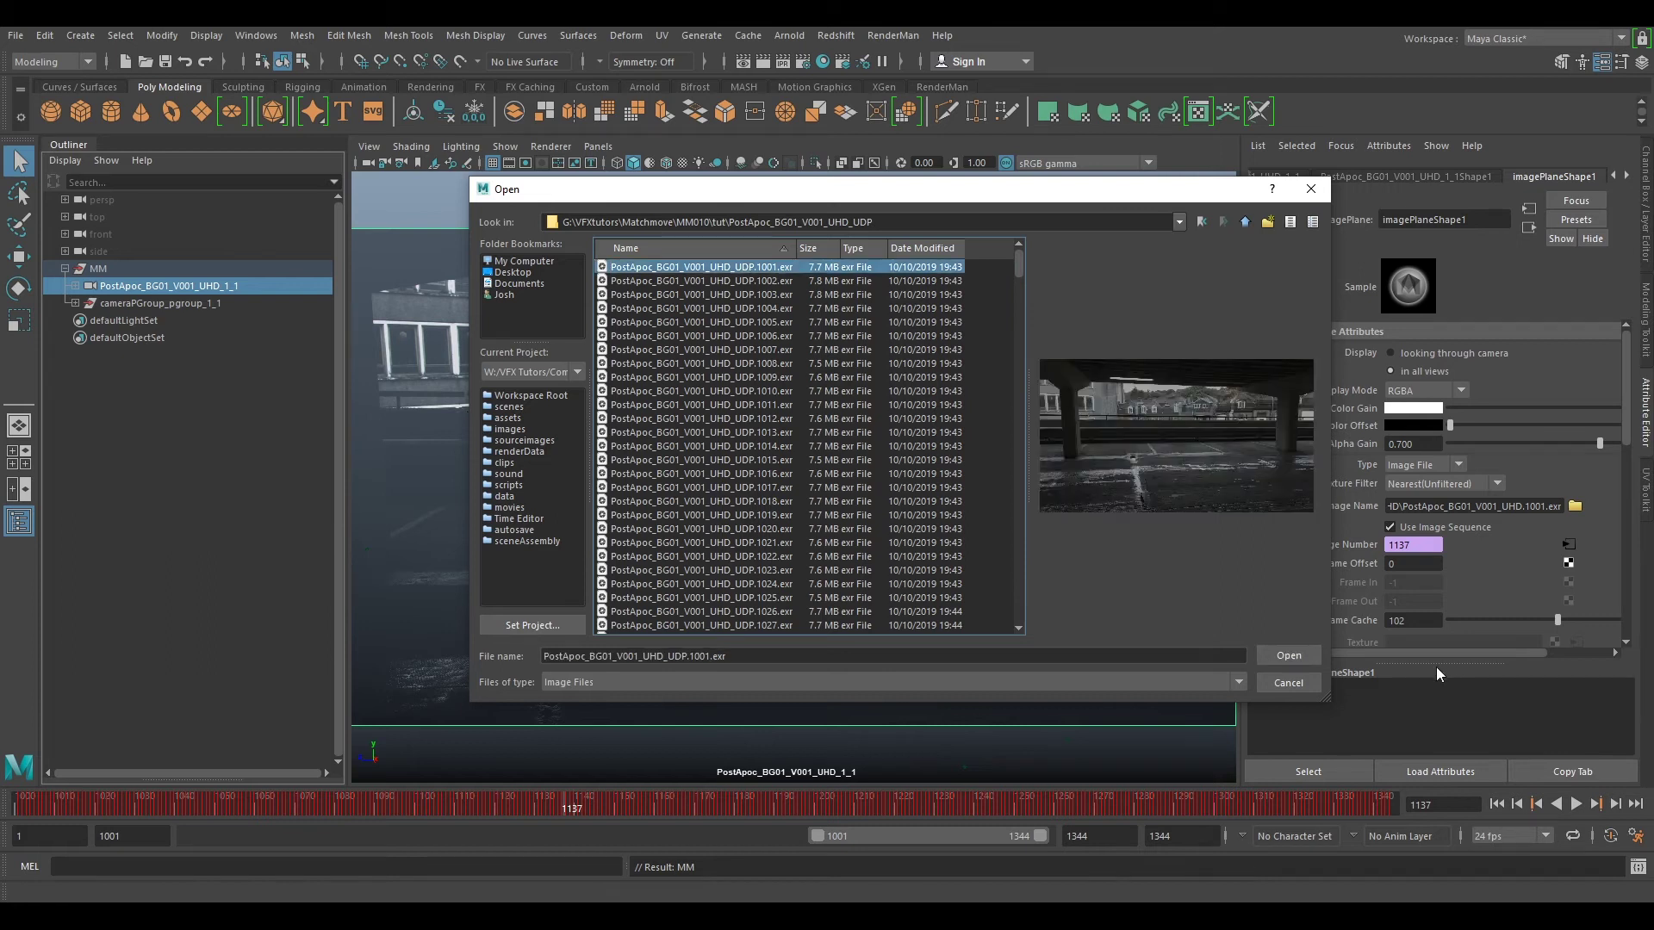
click(1289, 654)
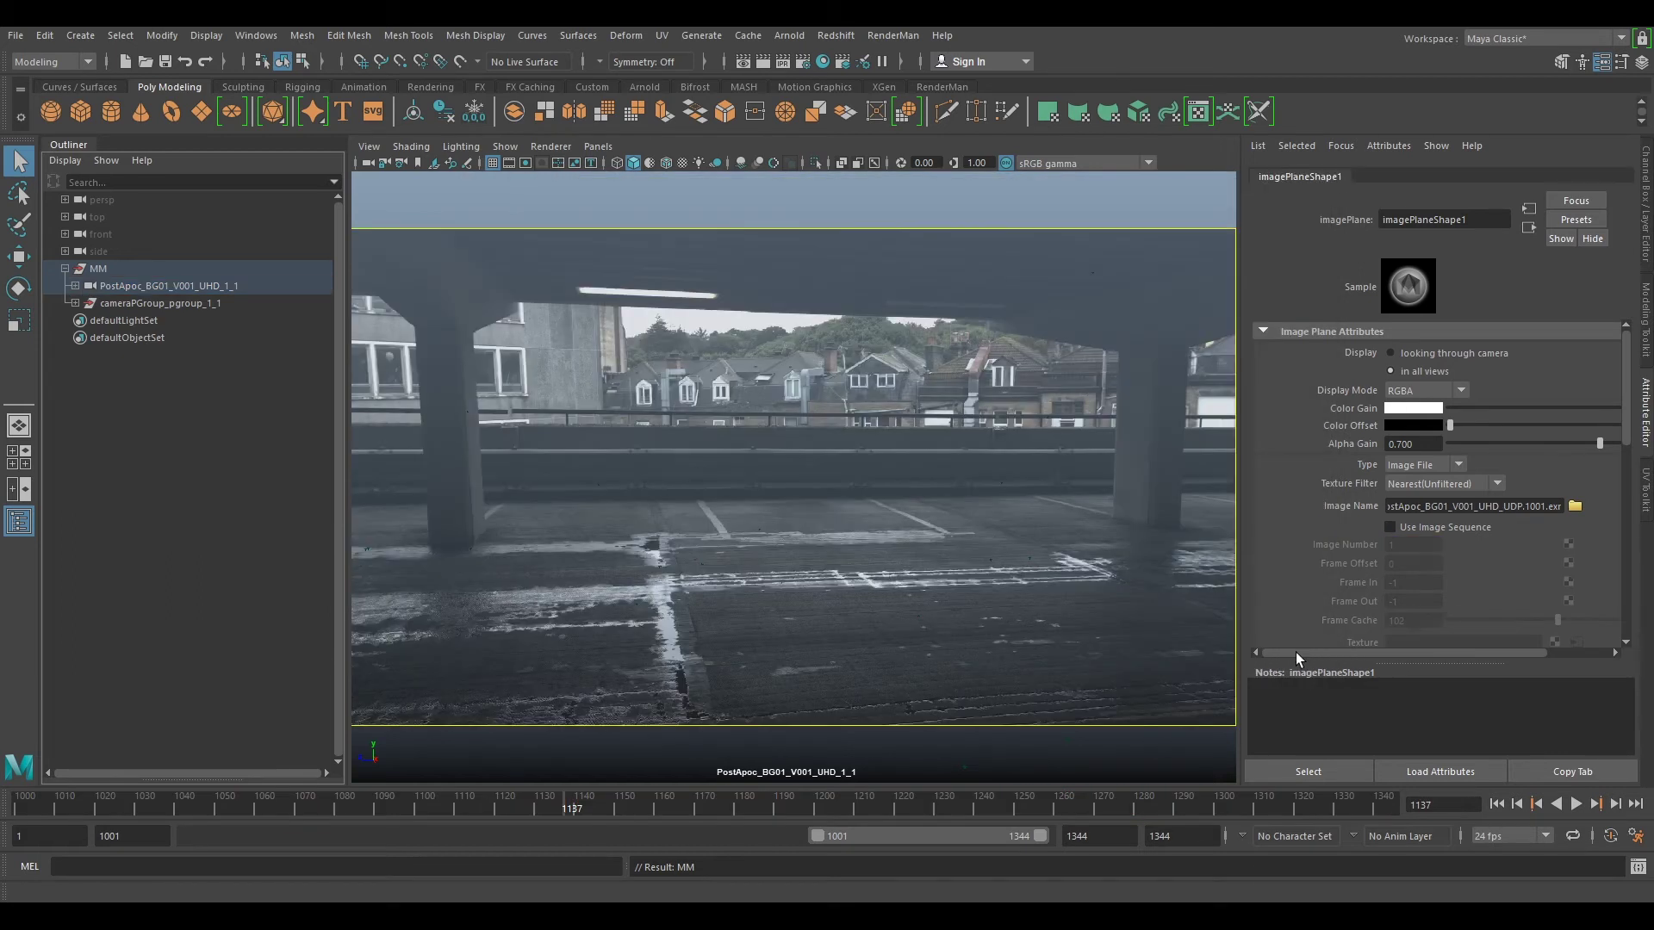
click(1390, 527)
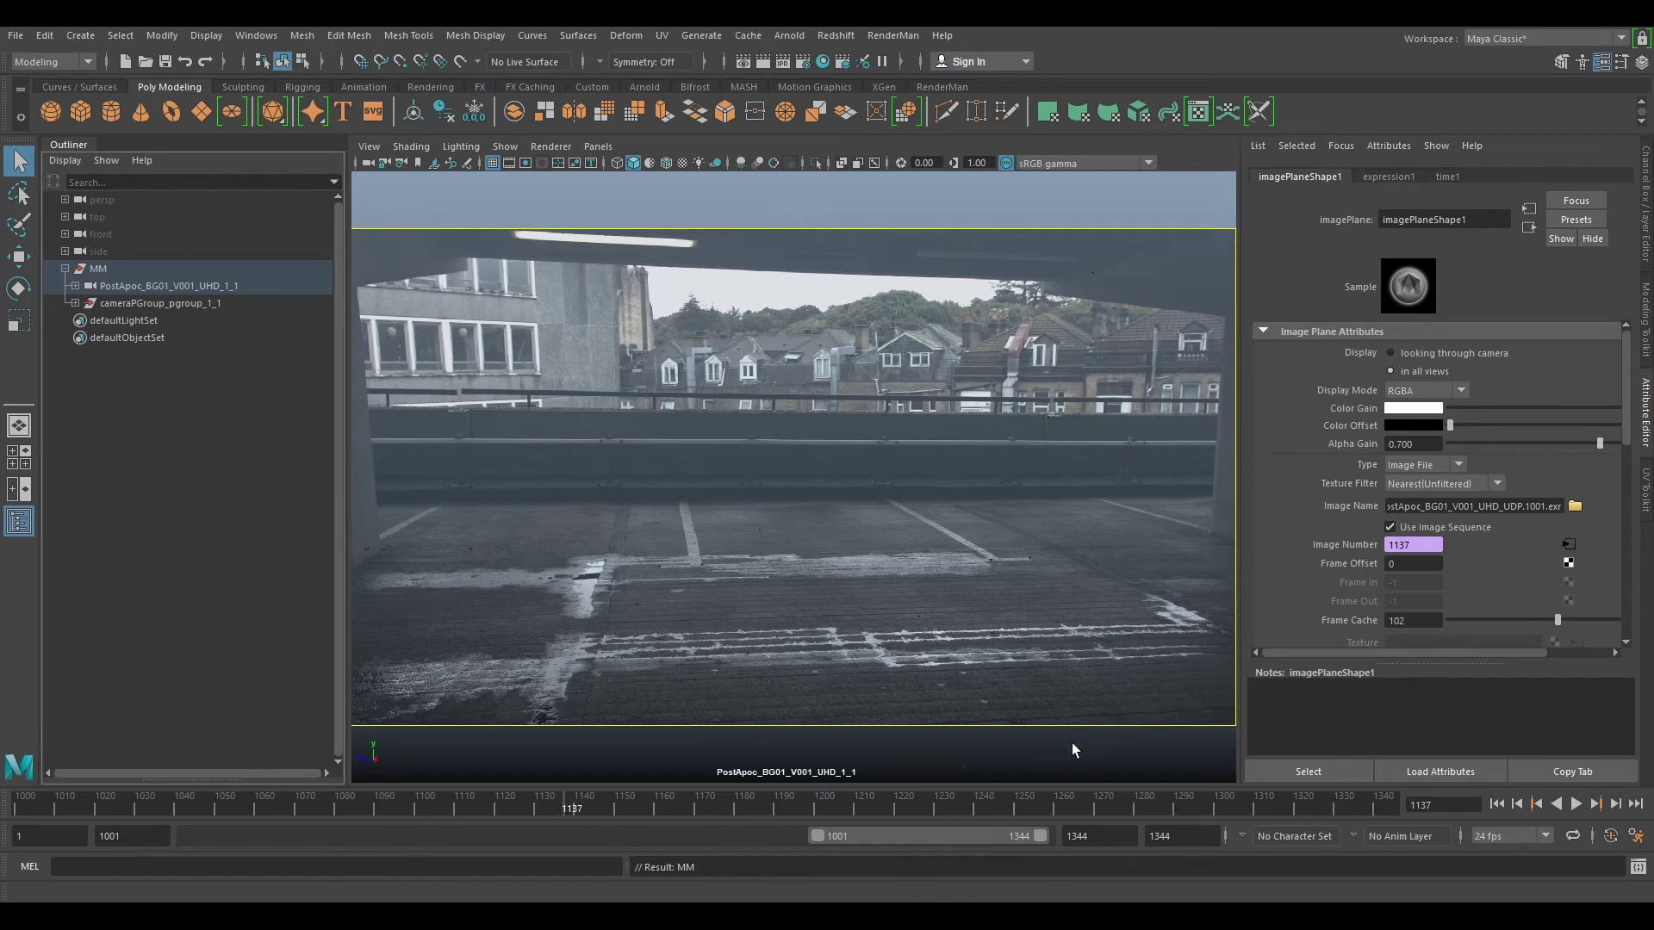
Step: Set the image plane's depth to 1 and play back the shot to check the footage
scroll(1399, 600, down, 5)
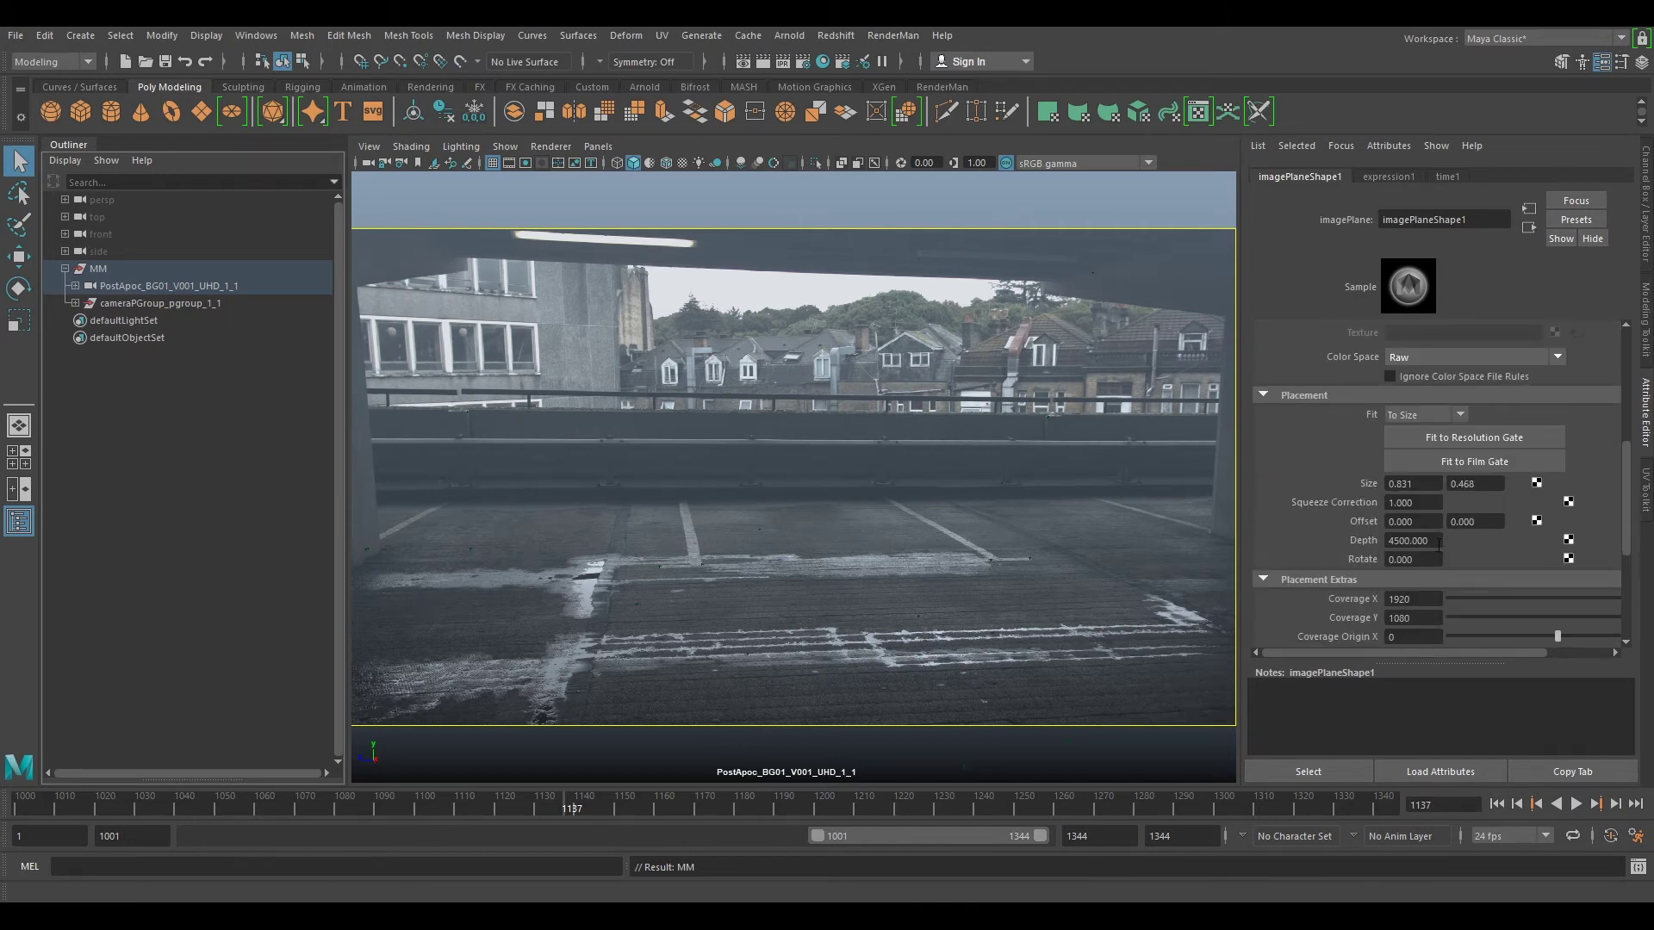
double_click(1437, 541)
text(1)
key(Return)
drag(569, 805, 536, 799)
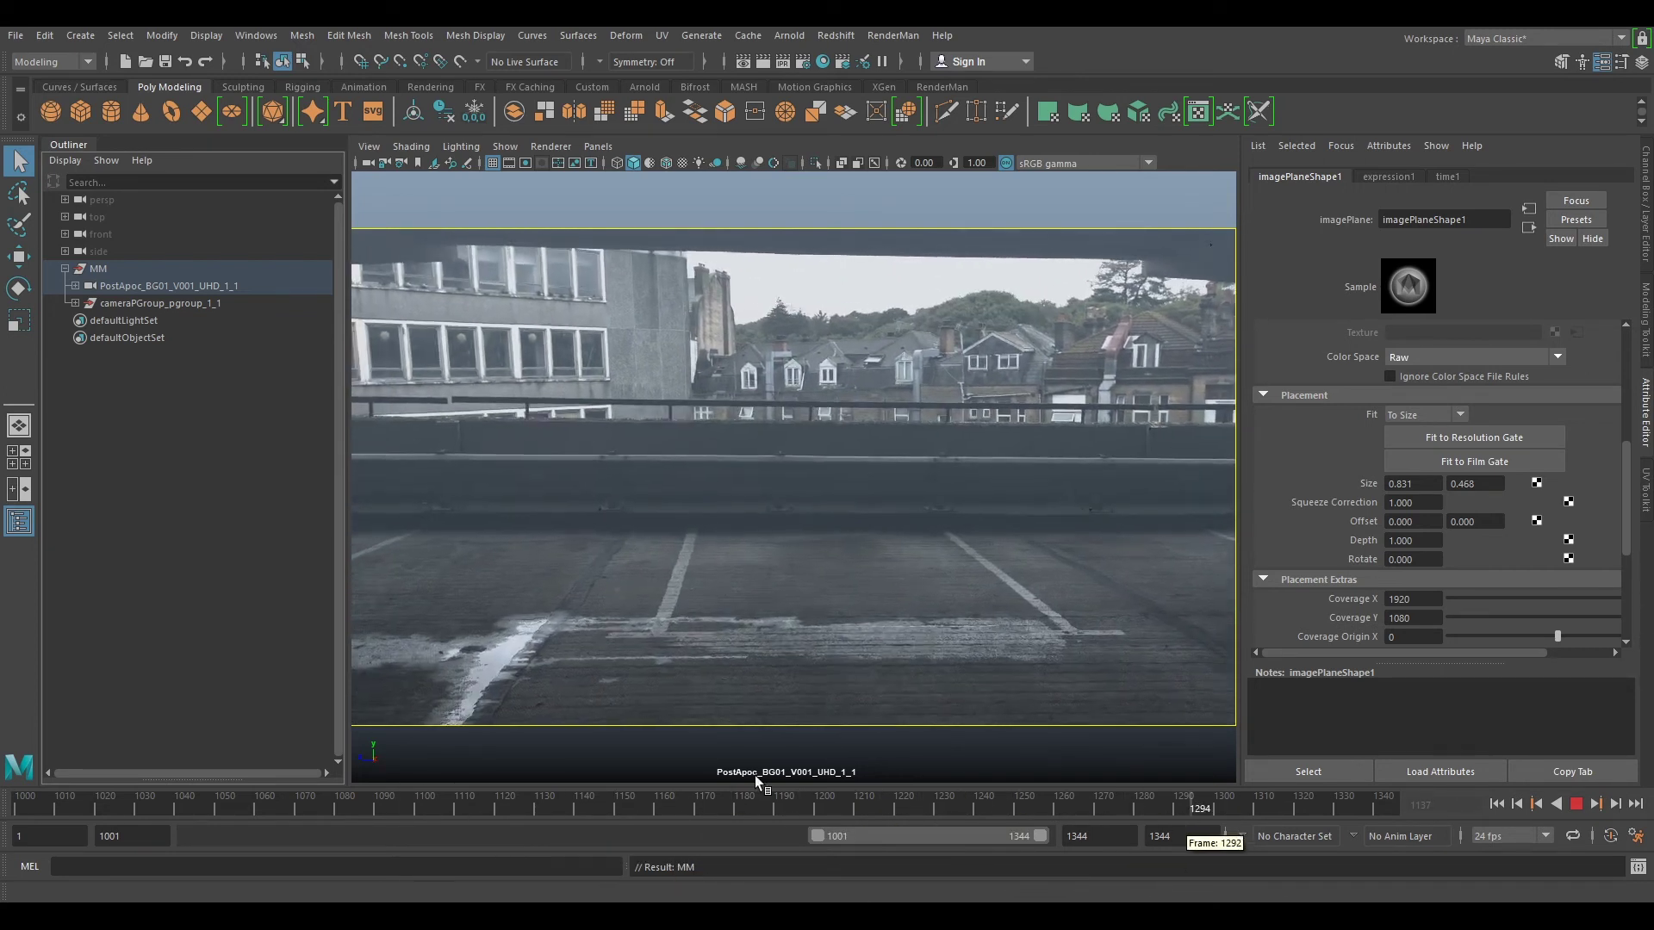
key(Escape)
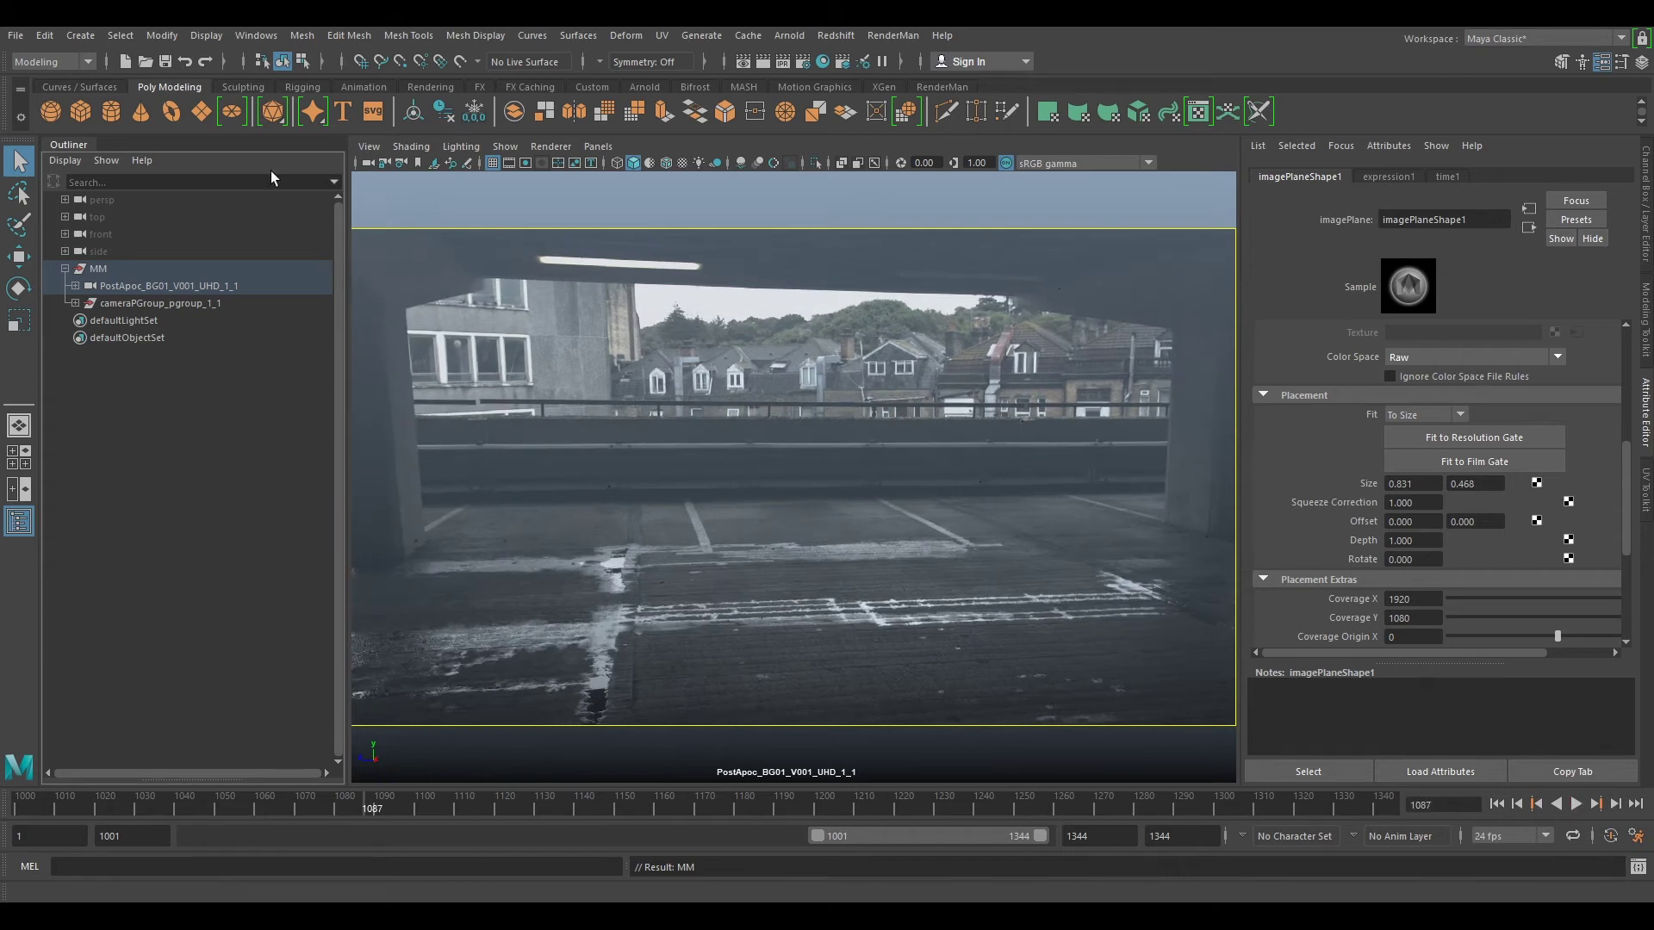
Step: Import the set geometry PostApoc_SetGeo_V001.obj from MM010\PostApoc\Data\SetGeo\SetGeo into the scene
click(16, 35)
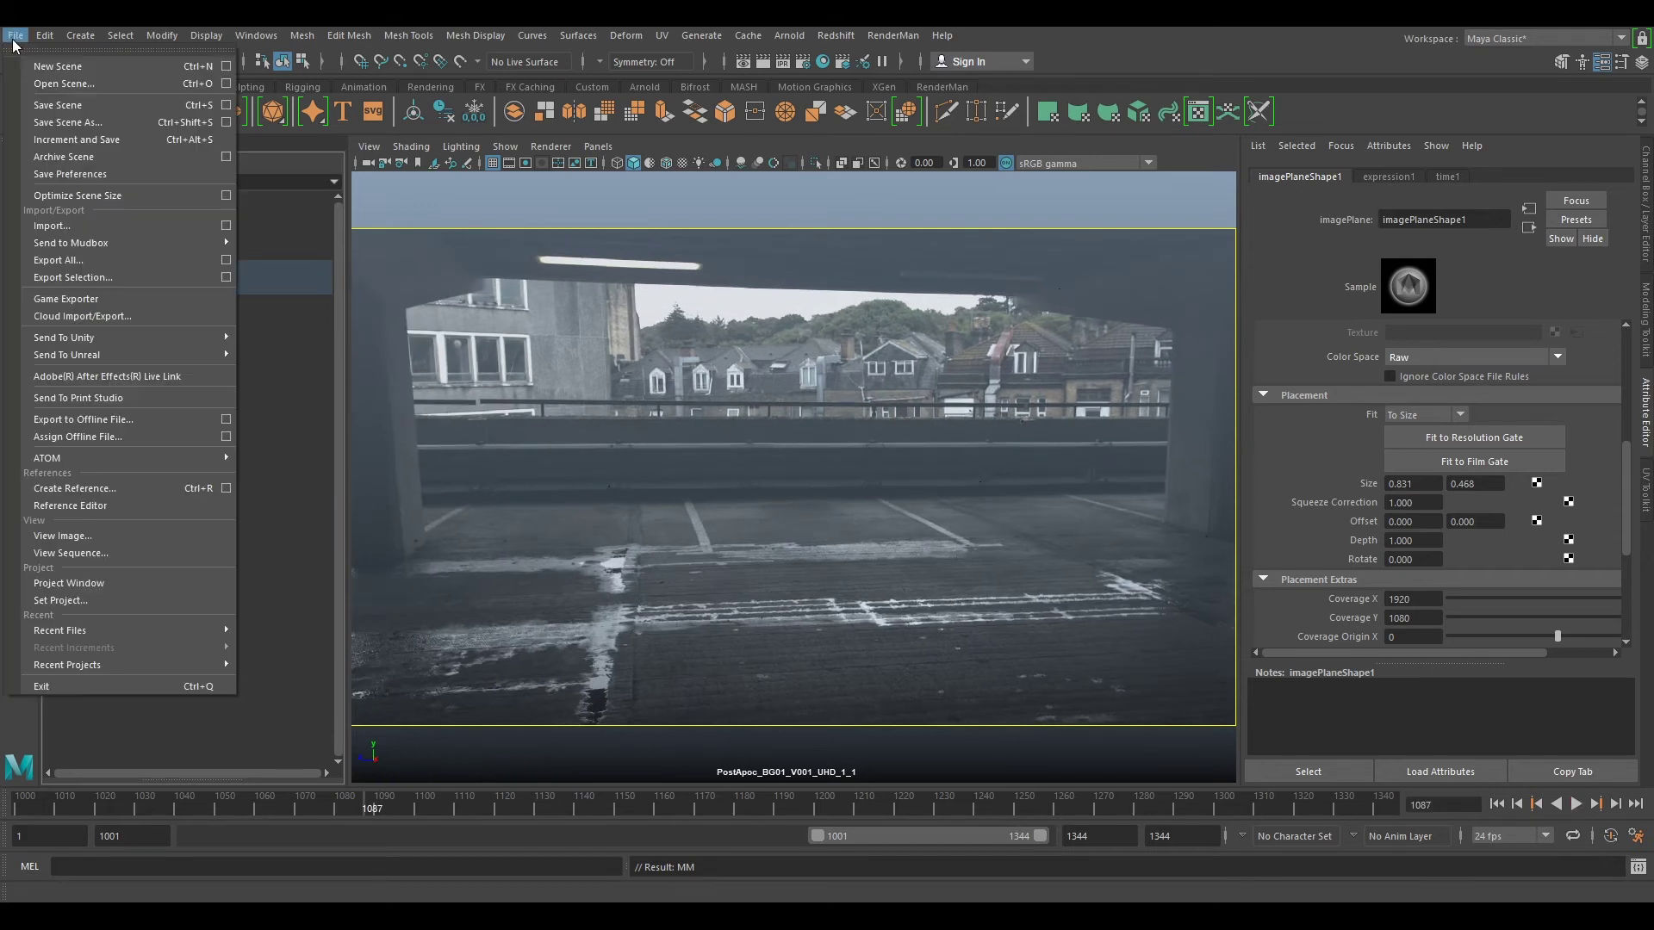
click(49, 225)
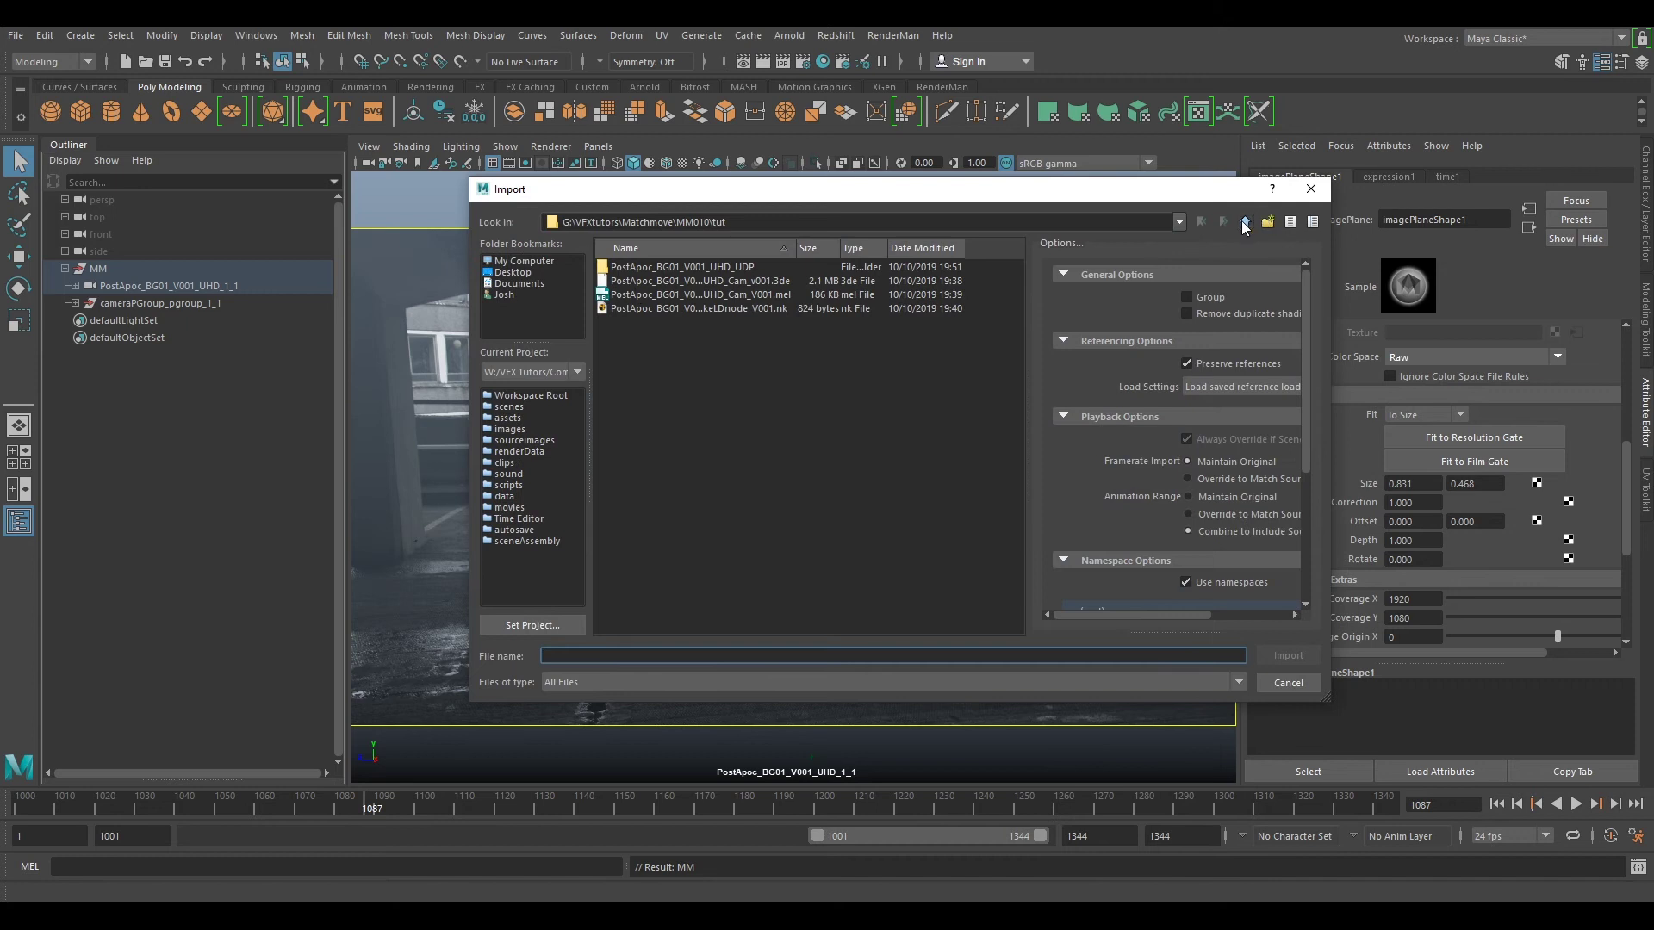
click(1267, 221)
double_click(642, 275)
double_click(622, 267)
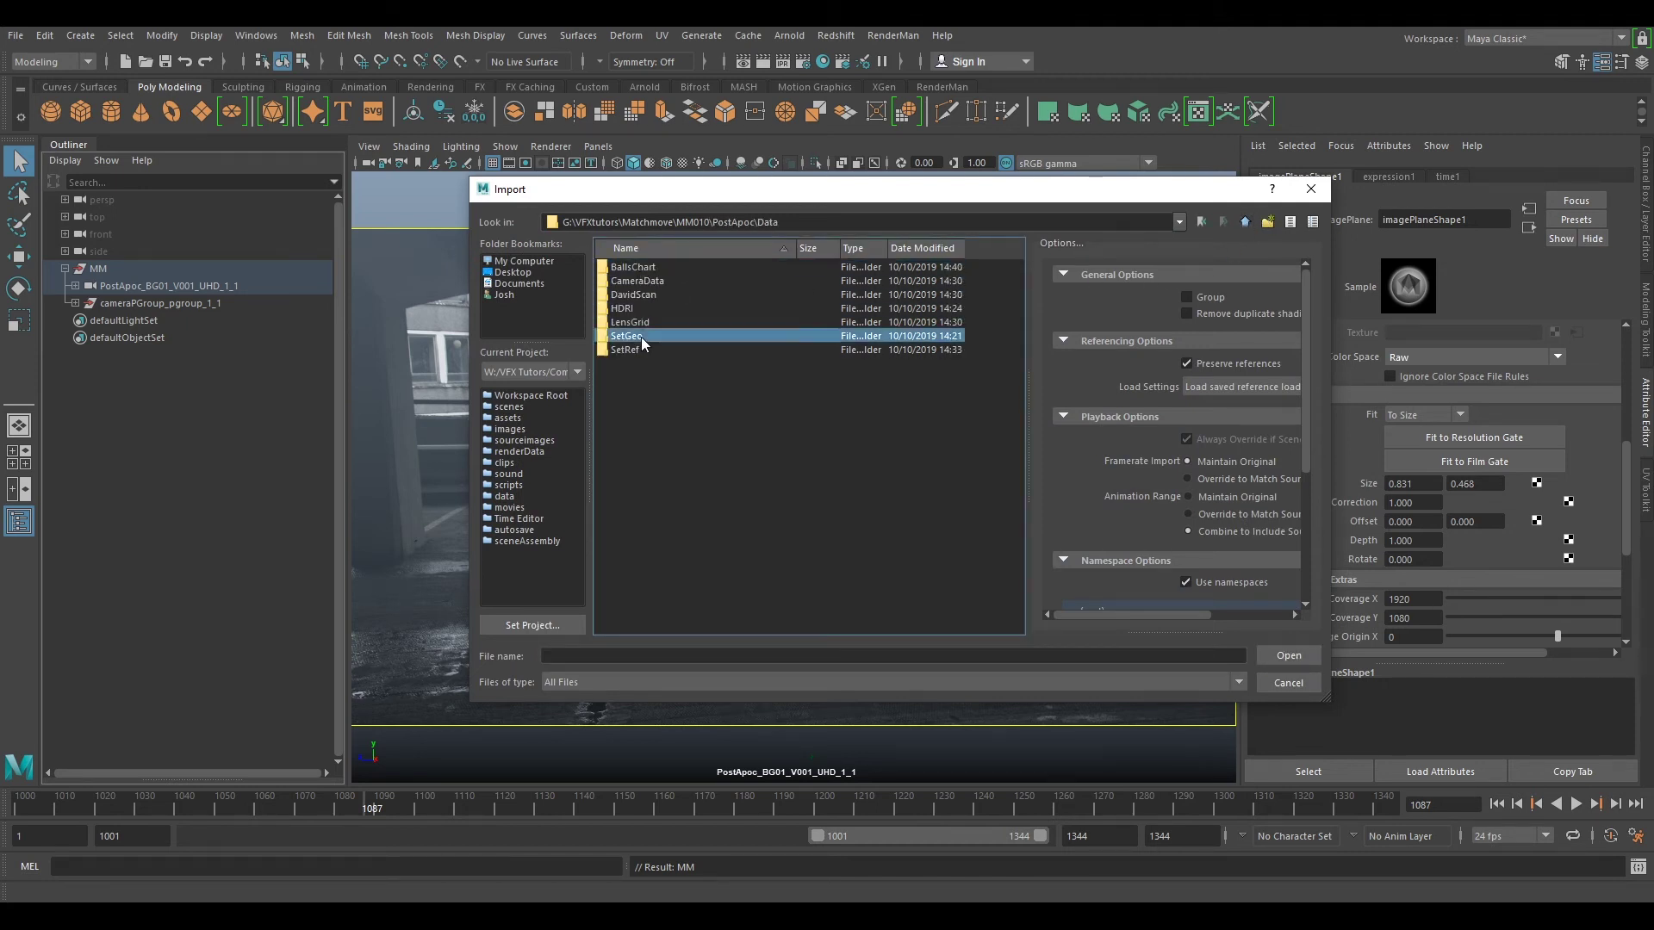
double_click(629, 336)
double_click(646, 268)
click(653, 282)
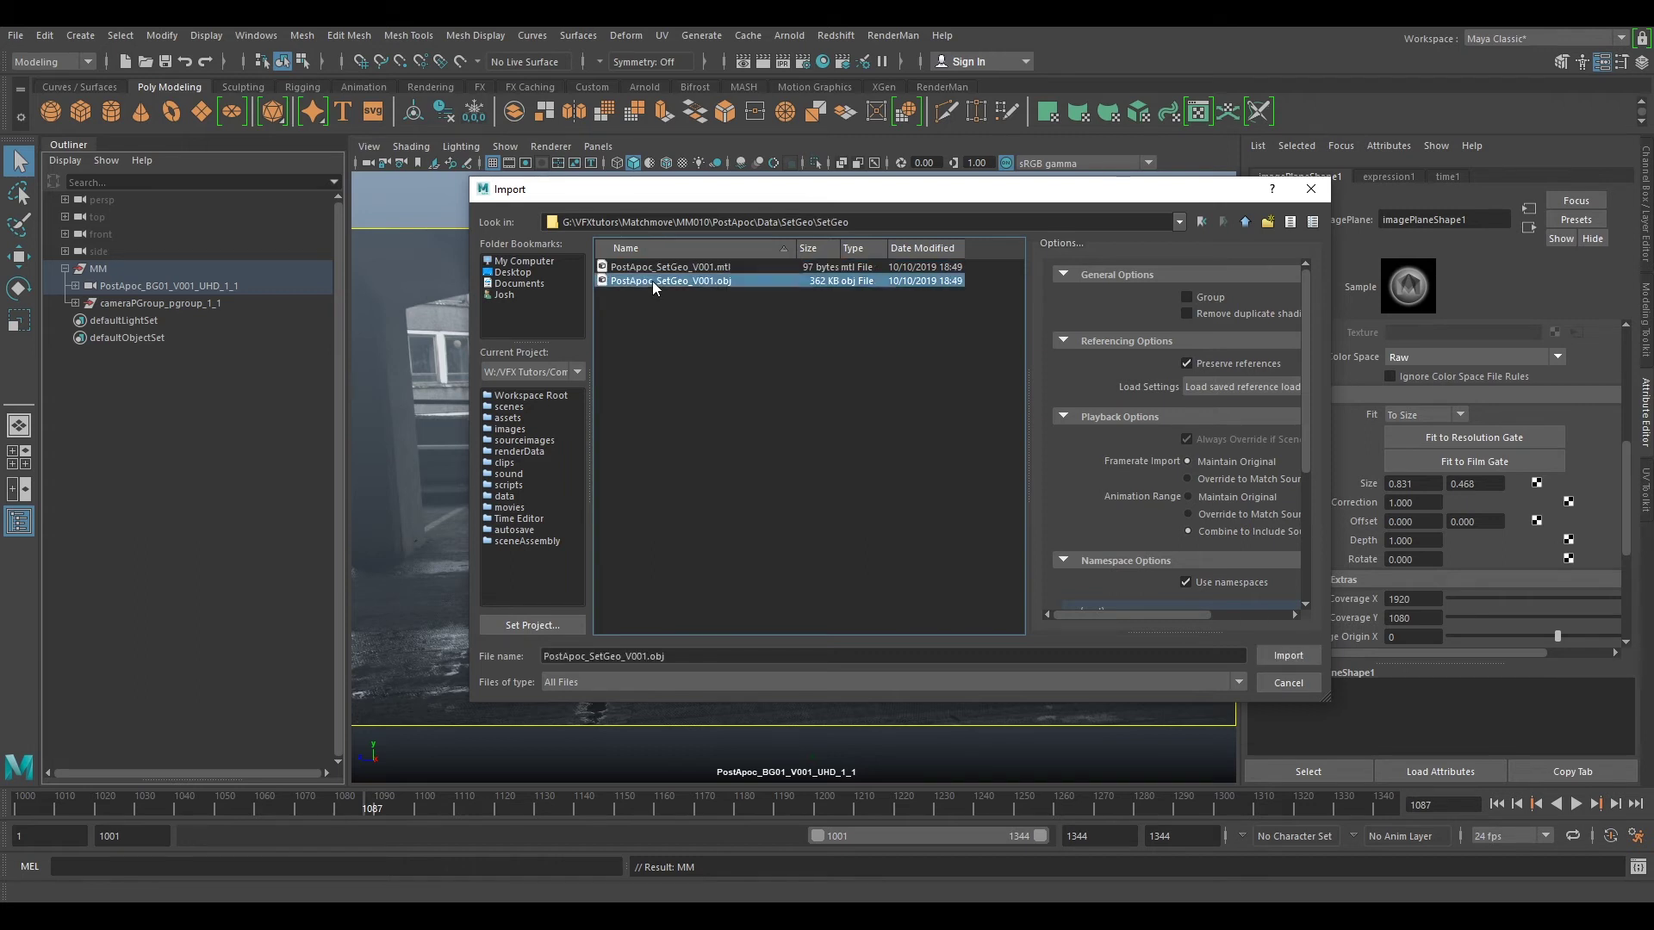
click(1278, 655)
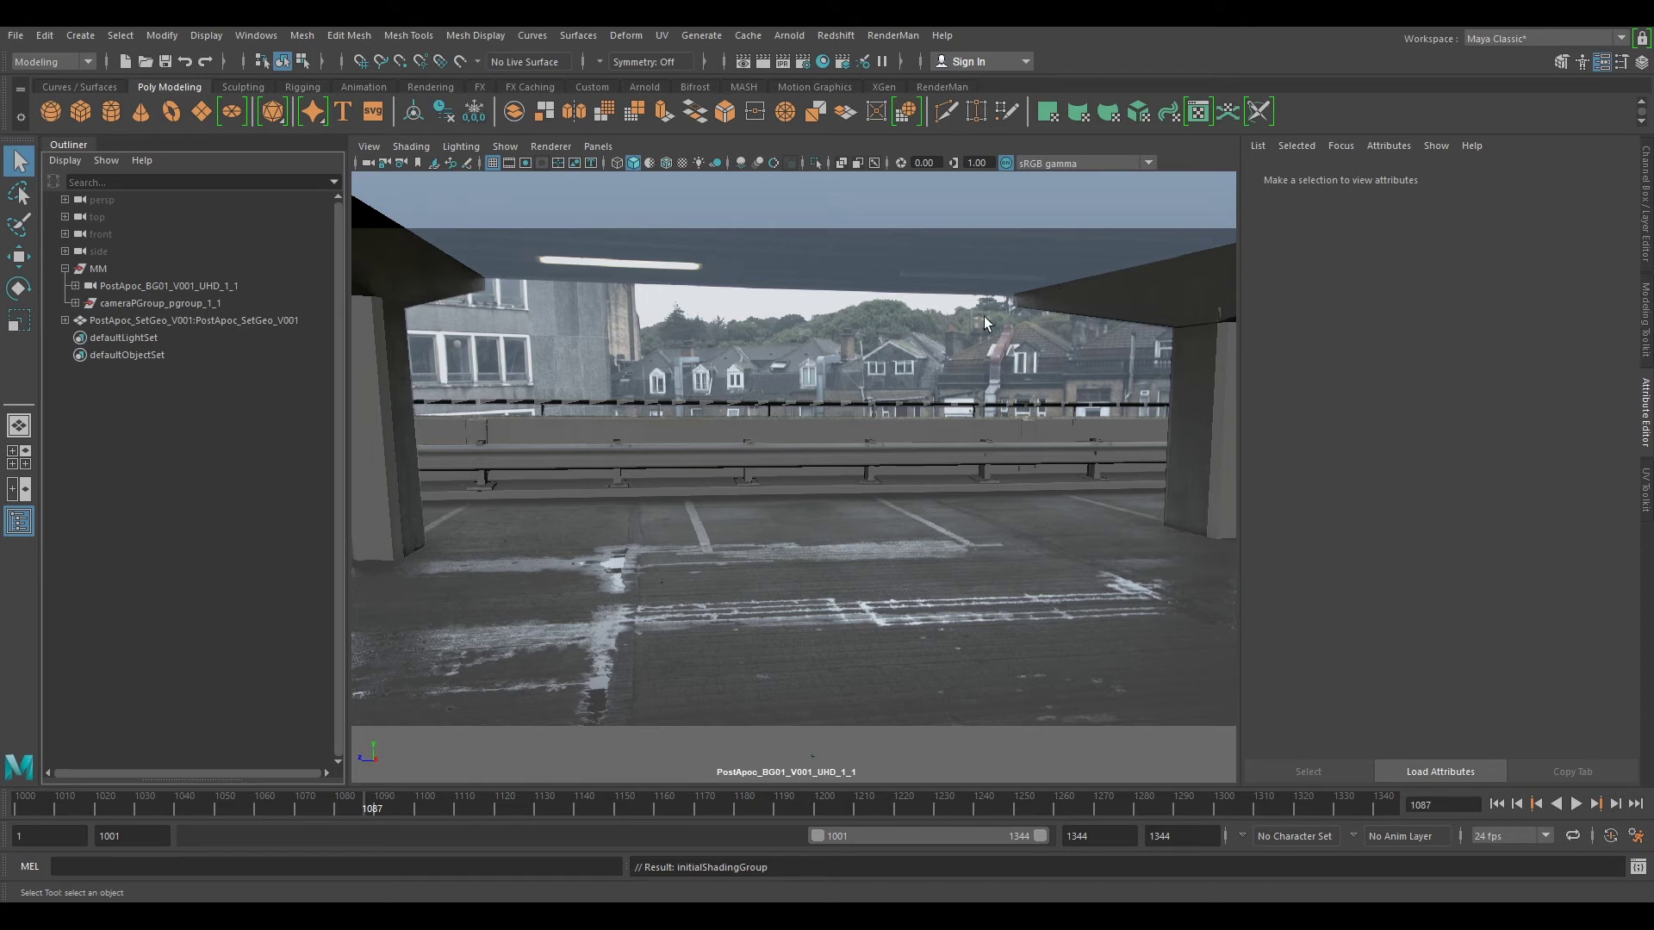
Step: Show wireframe on shaded in the viewport and set the shot camera's near clip plane to 1
click(411, 147)
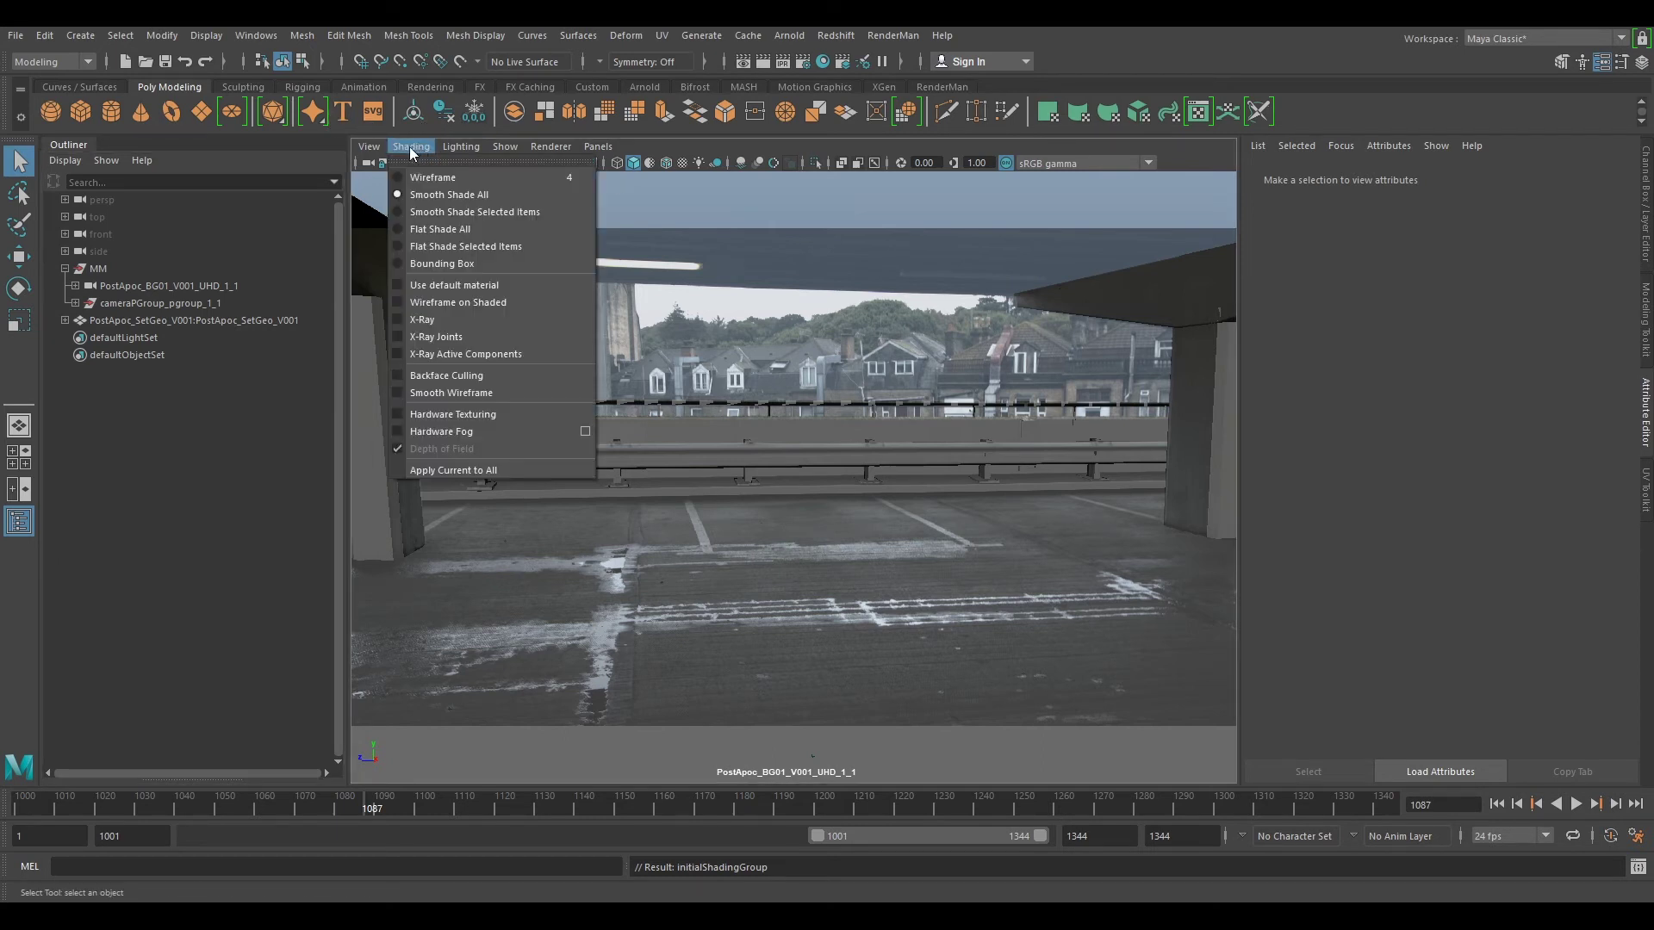
click(458, 302)
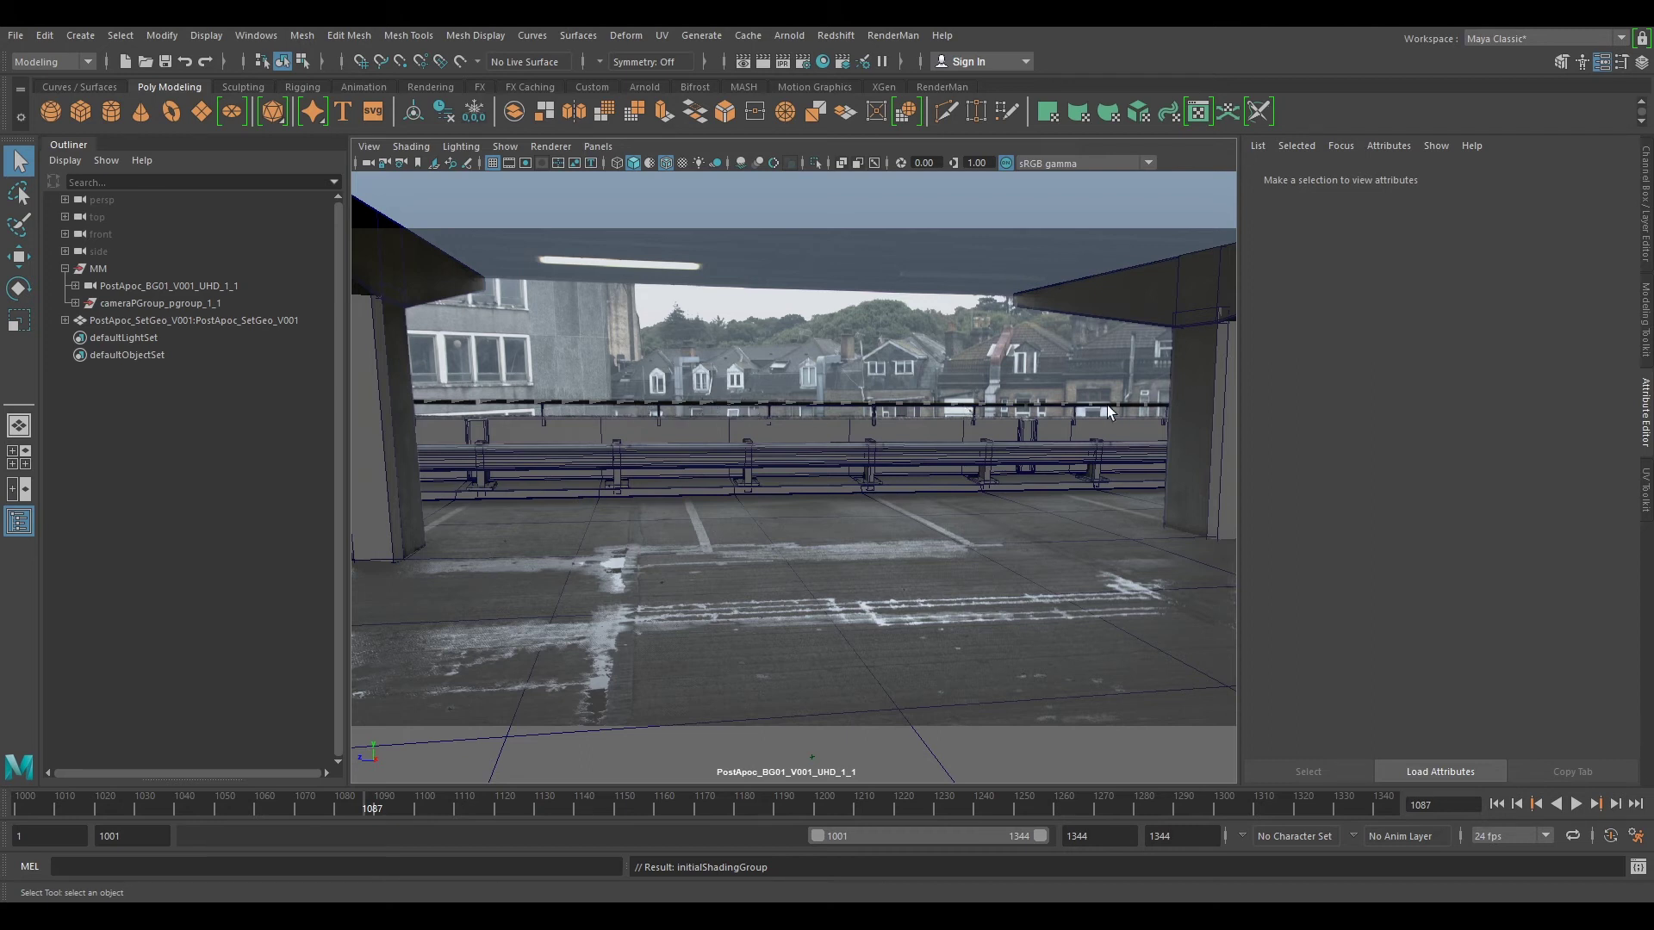
click(368, 162)
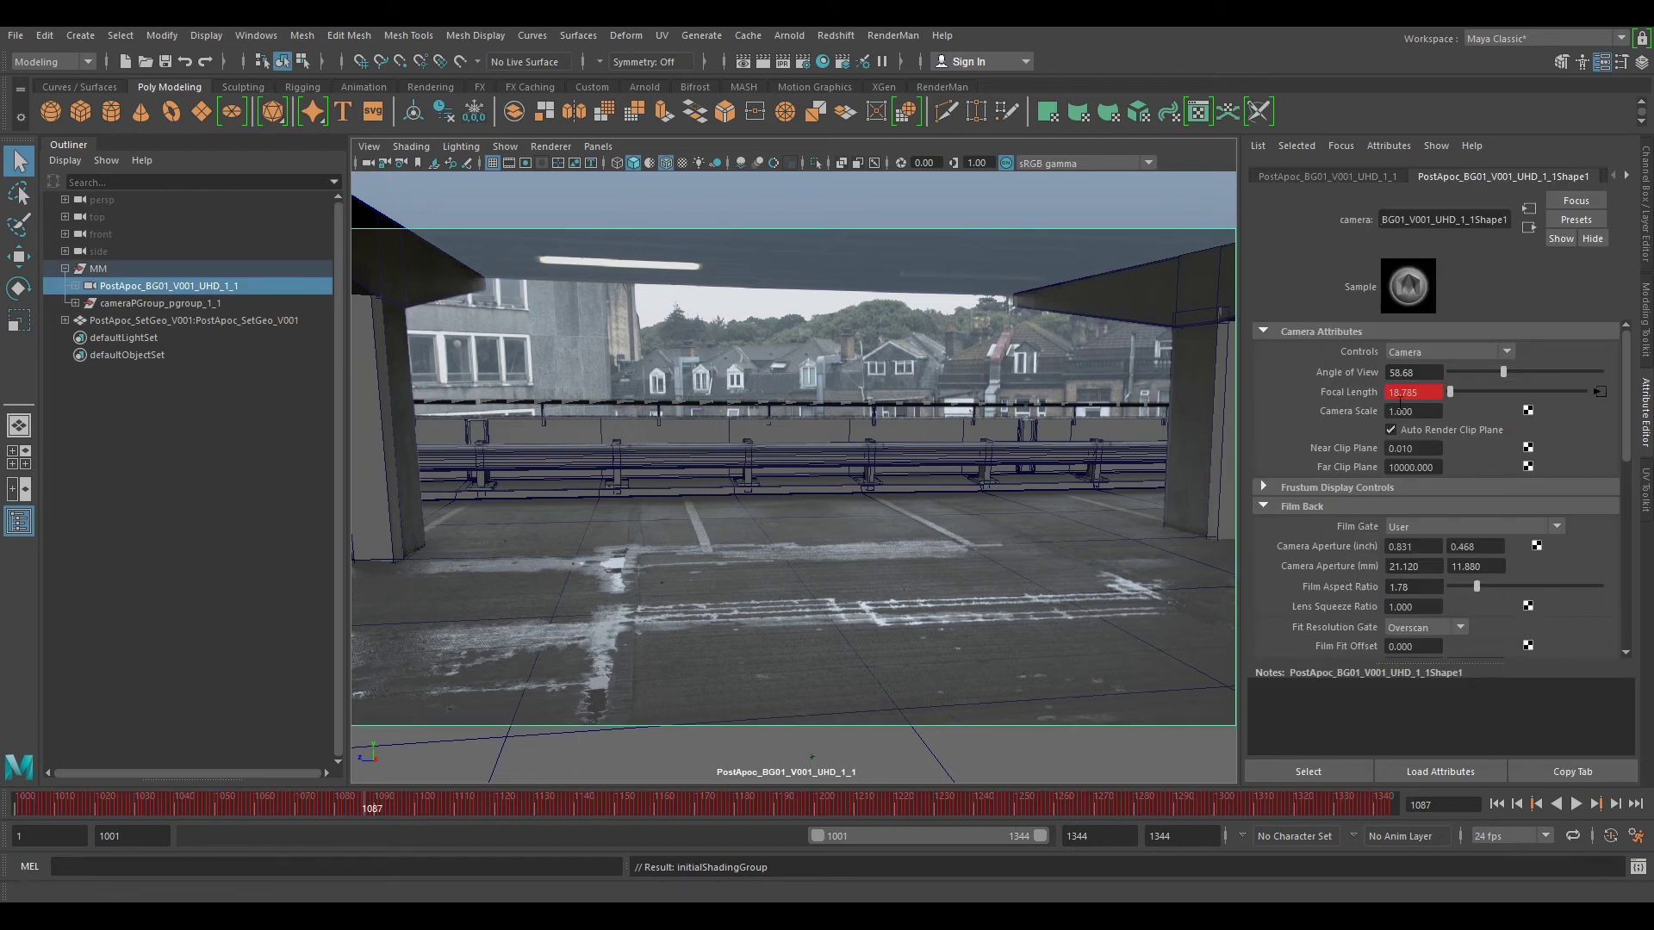
click(1426, 445)
text(1)
key(Return)
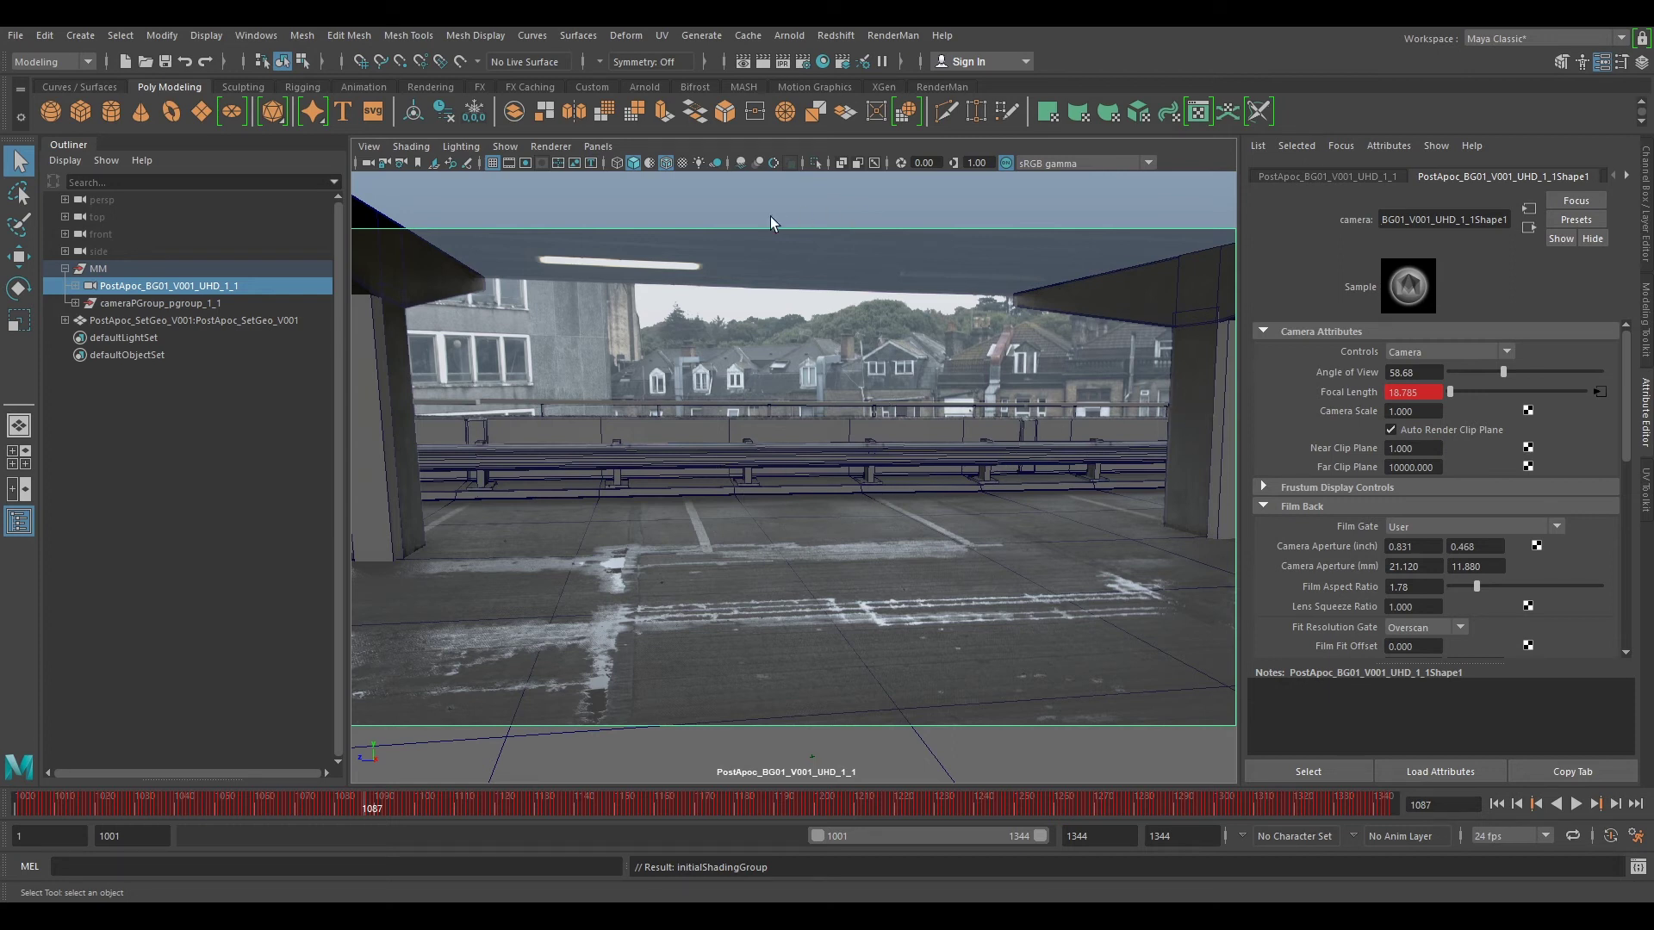
Step: Enable Smooth Wireframe and Multisampling Anti-aliasing in the Viewport 2.0 renderer settings
click(548, 148)
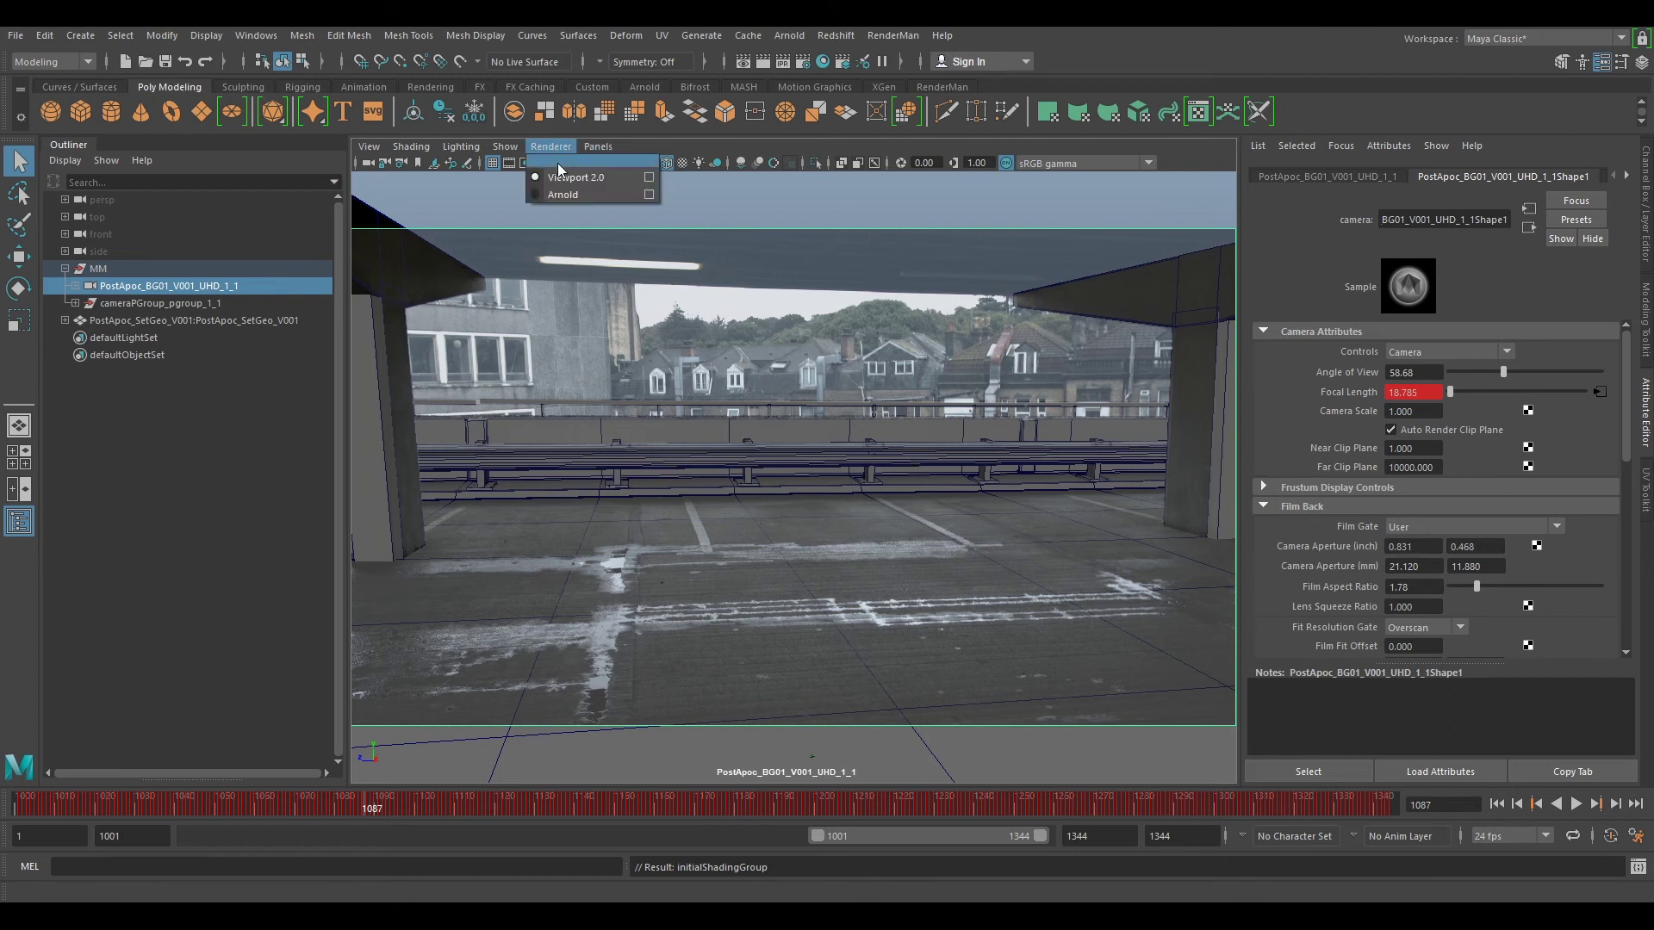
click(650, 178)
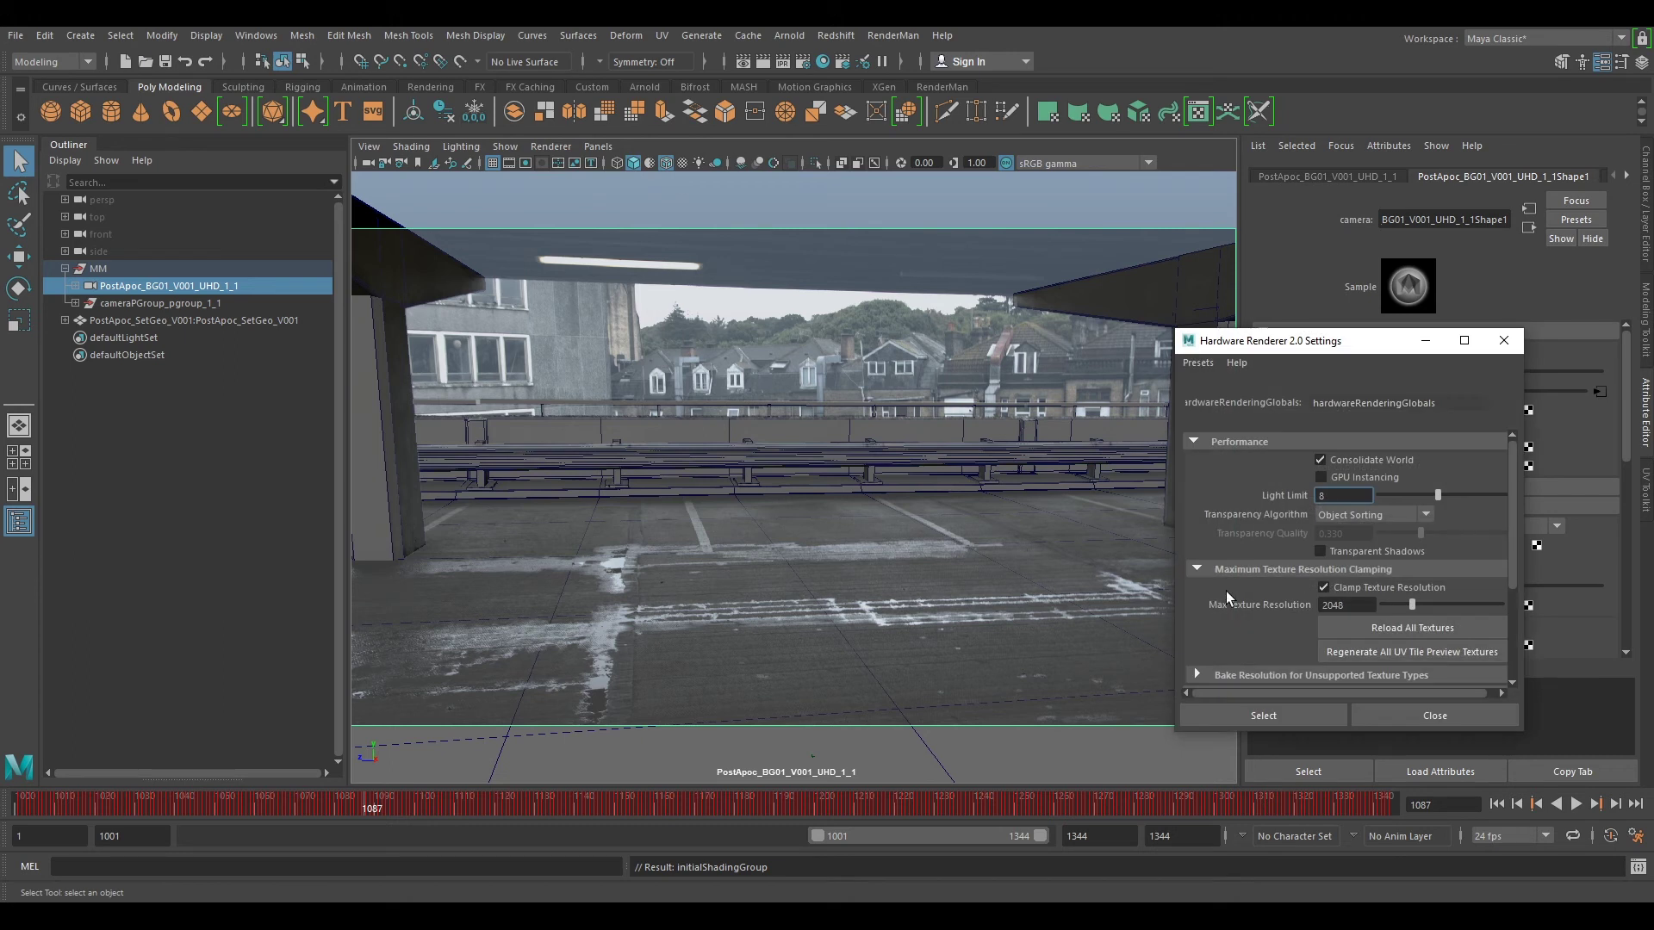
scroll(1280, 615, down, 3)
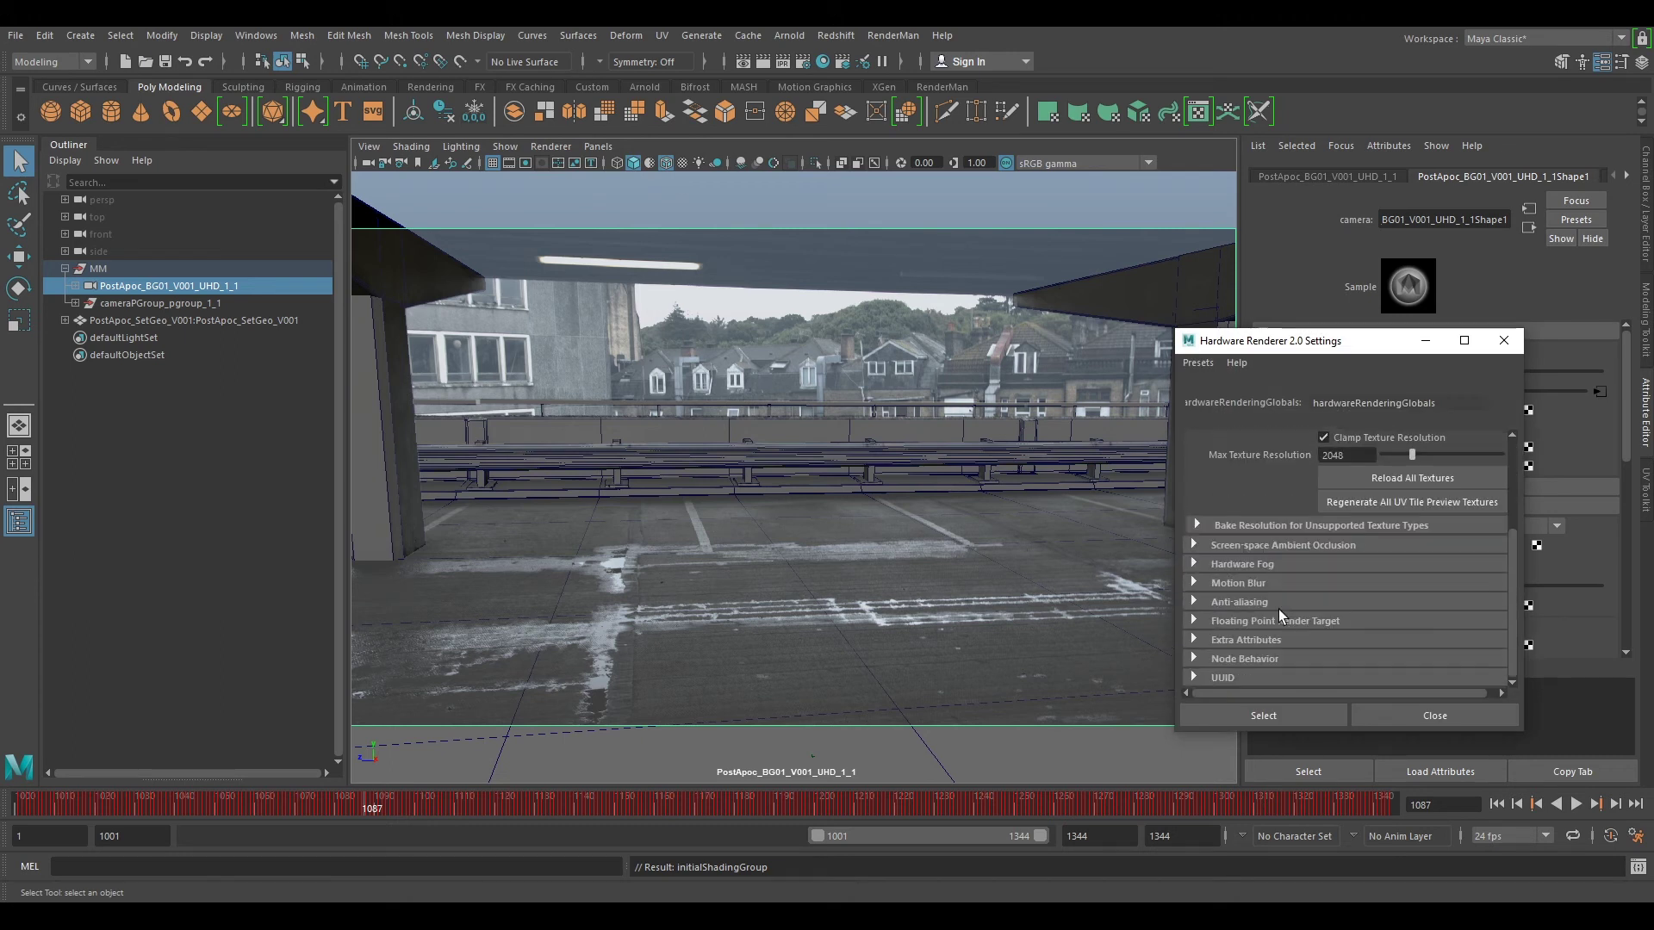
click(1195, 603)
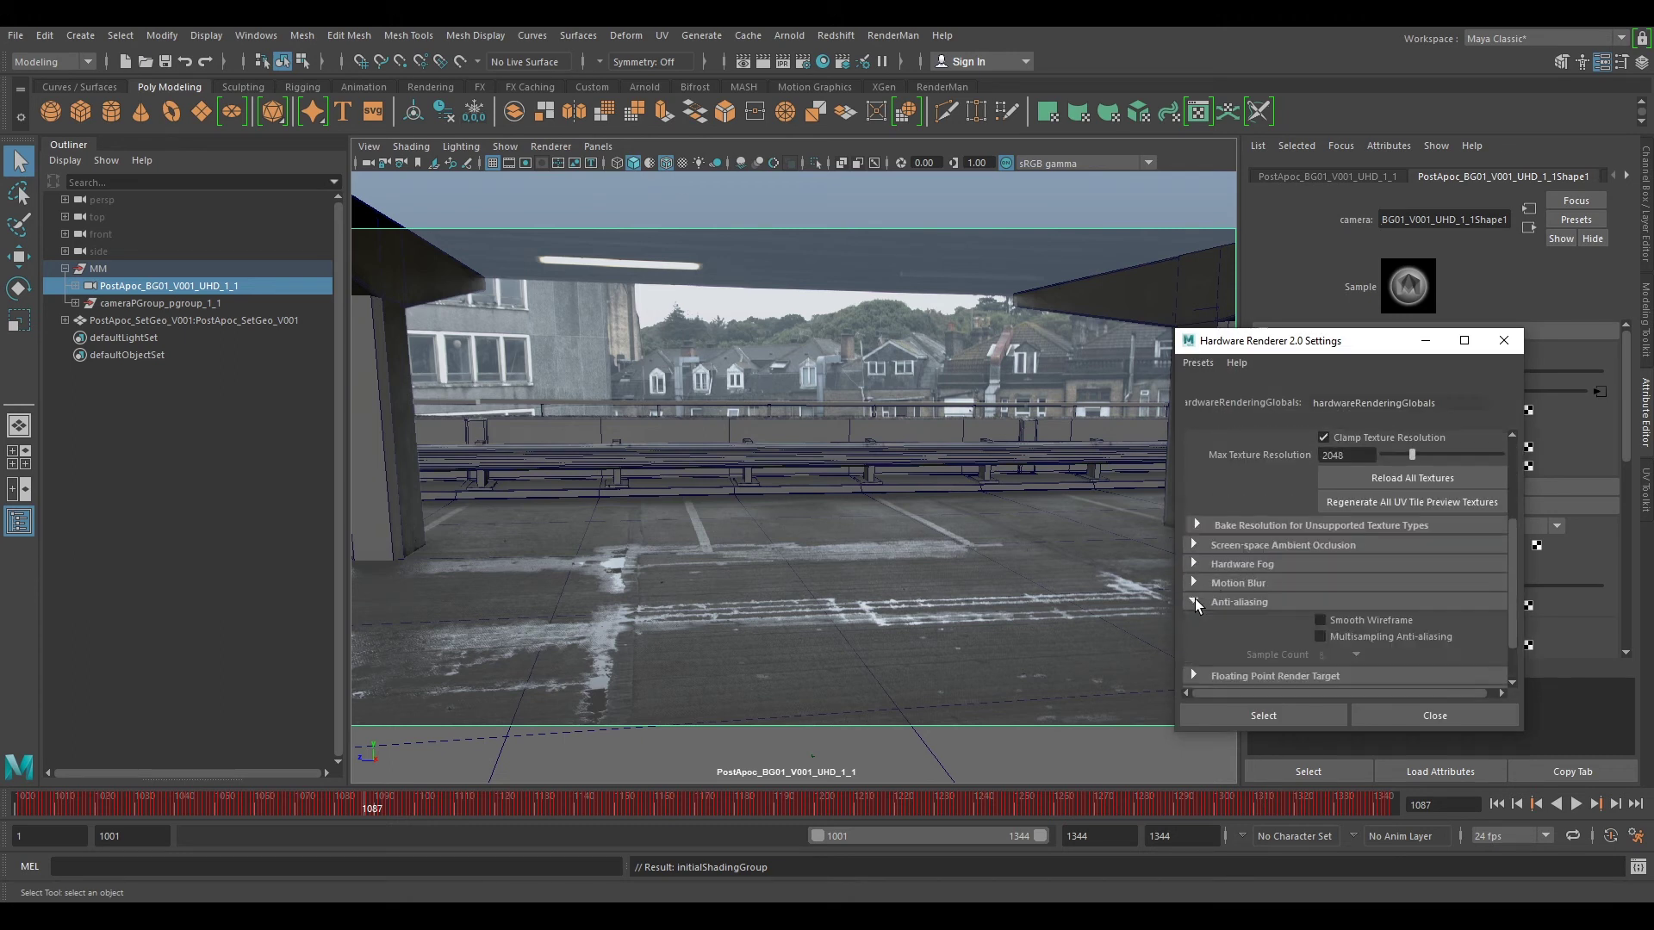
click(1321, 638)
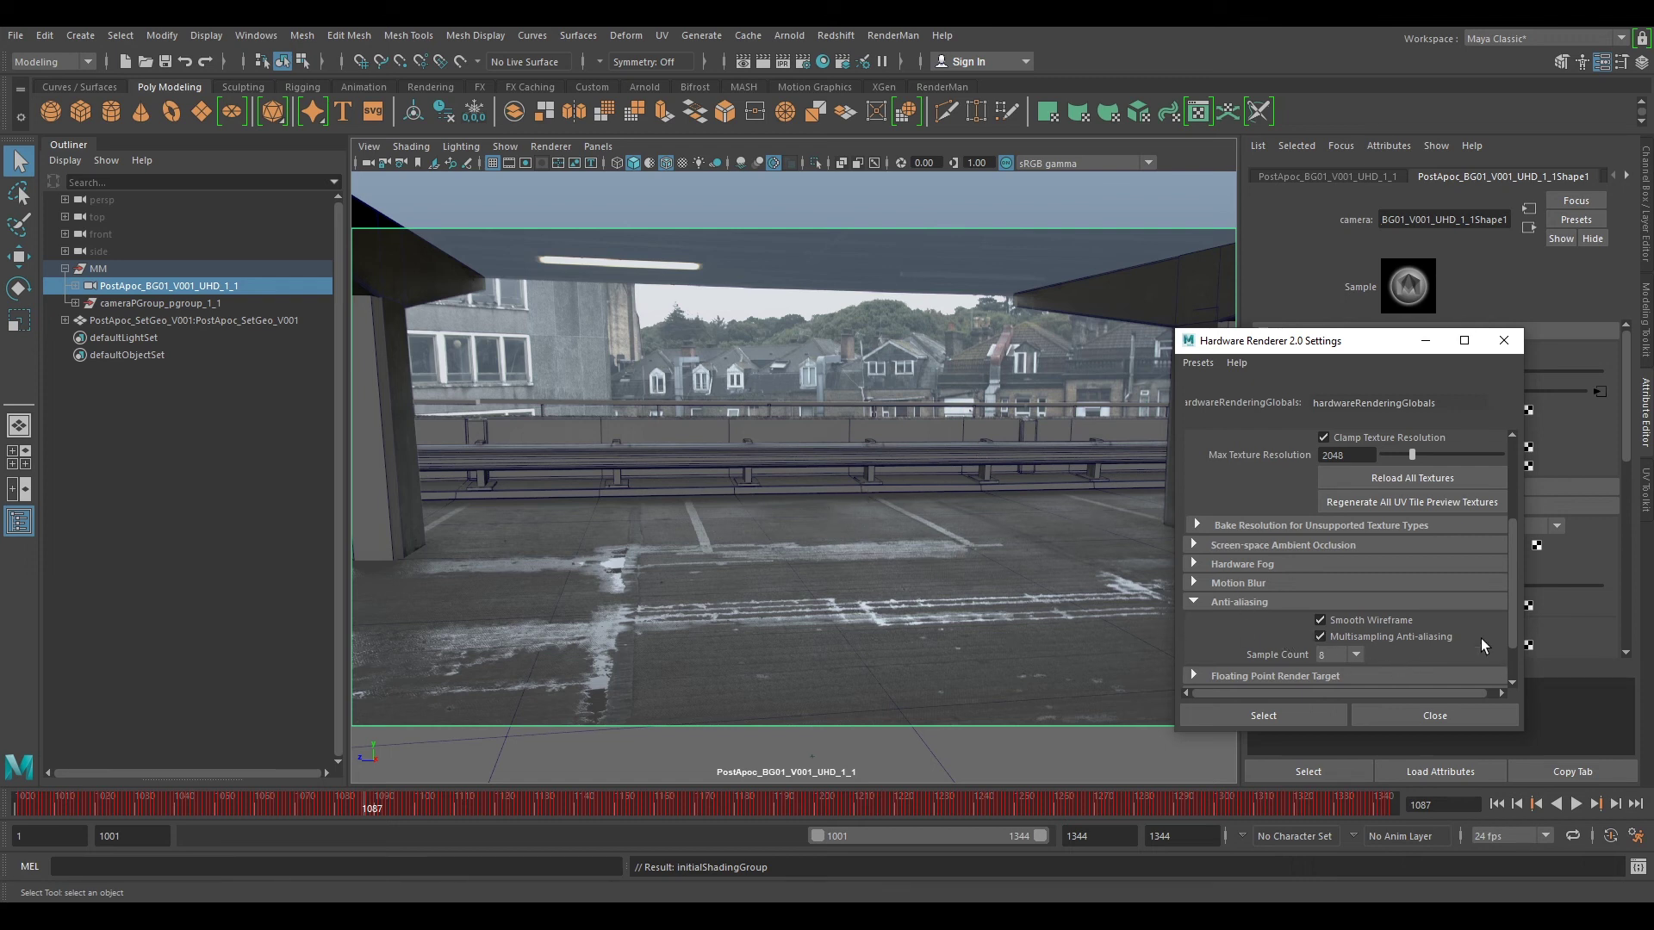
click(1404, 717)
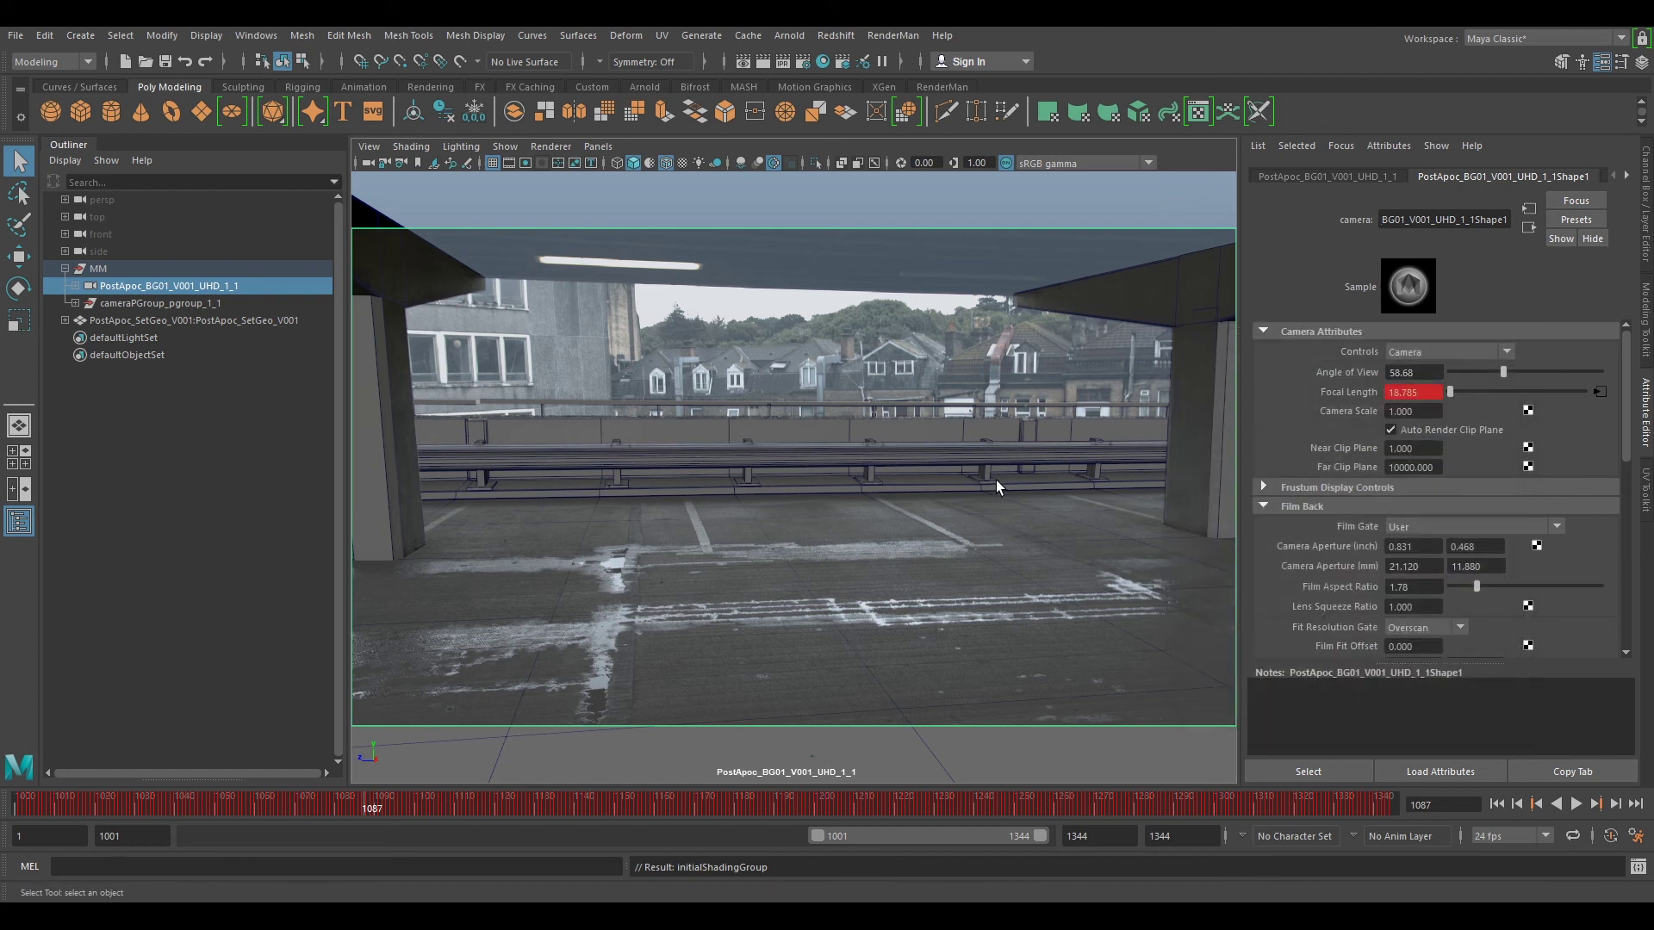
Step: Scrub through the shot to check how the set geometry lines up with the plate
click(890, 806)
drag(790, 809, 689, 817)
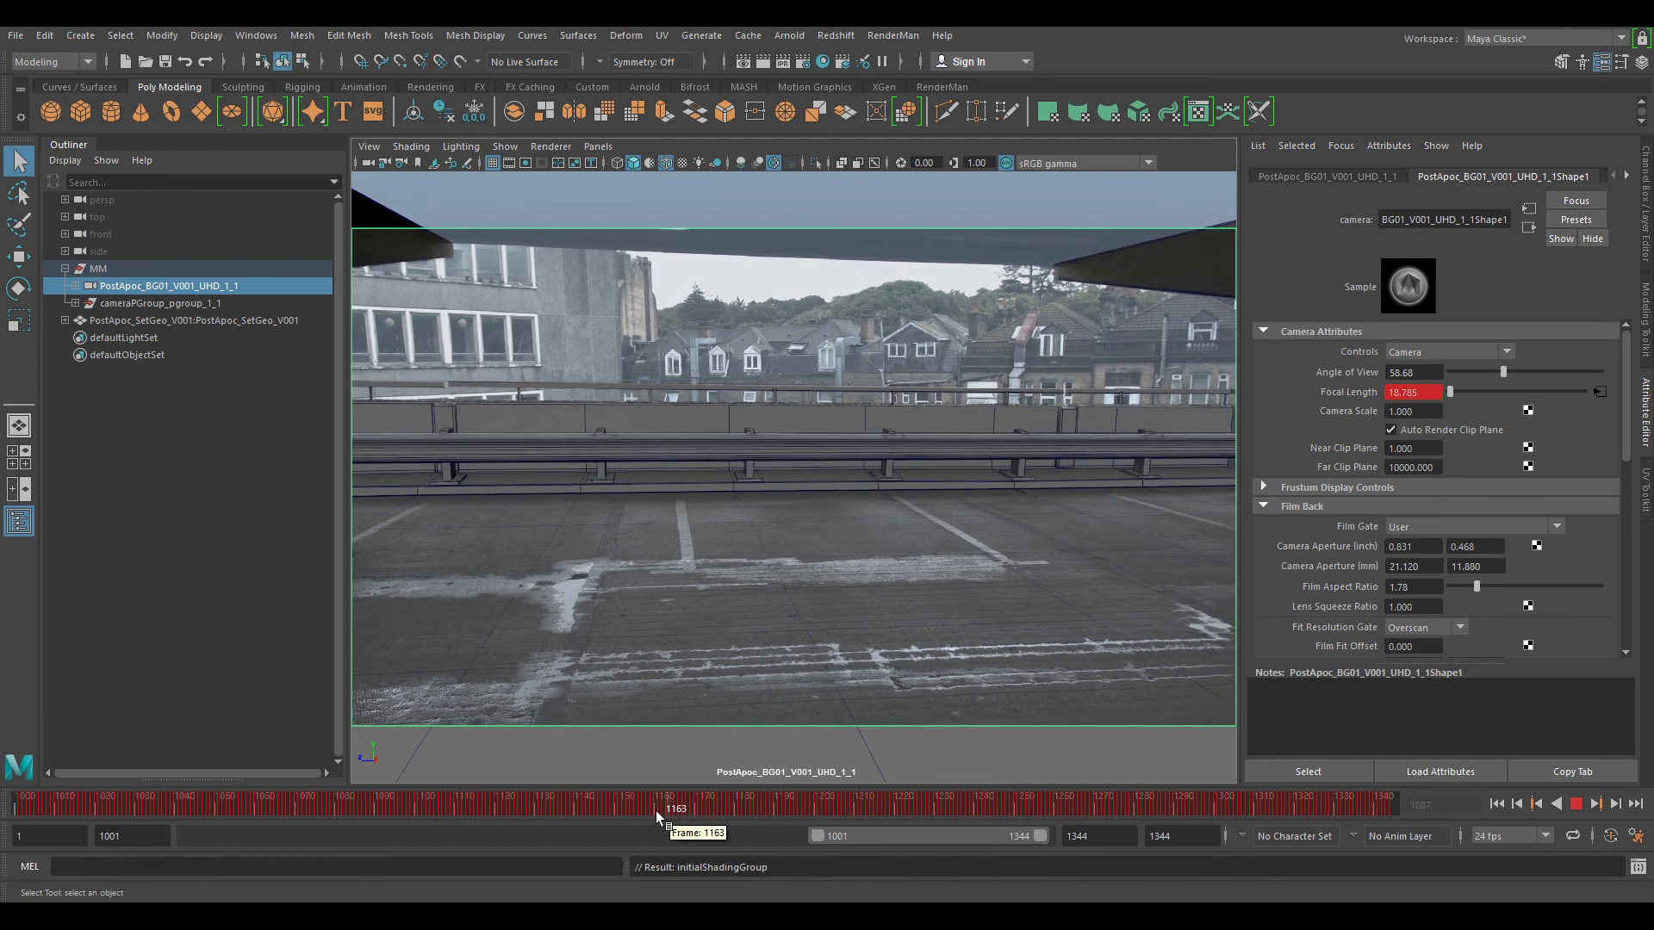
drag(653, 810, 633, 795)
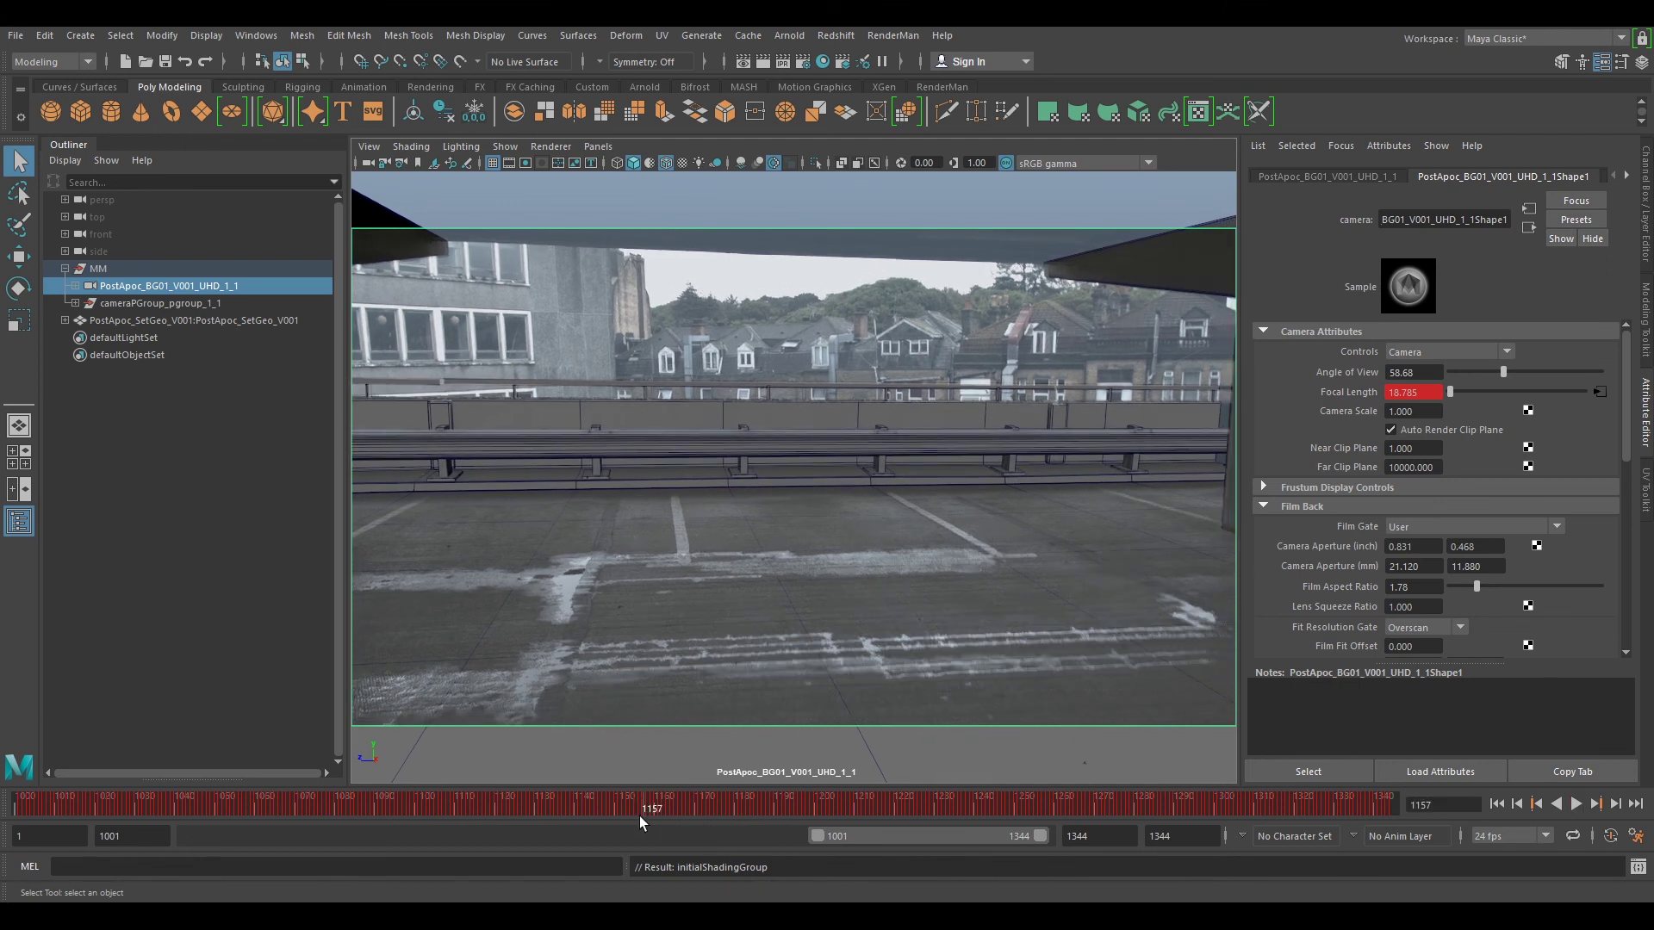